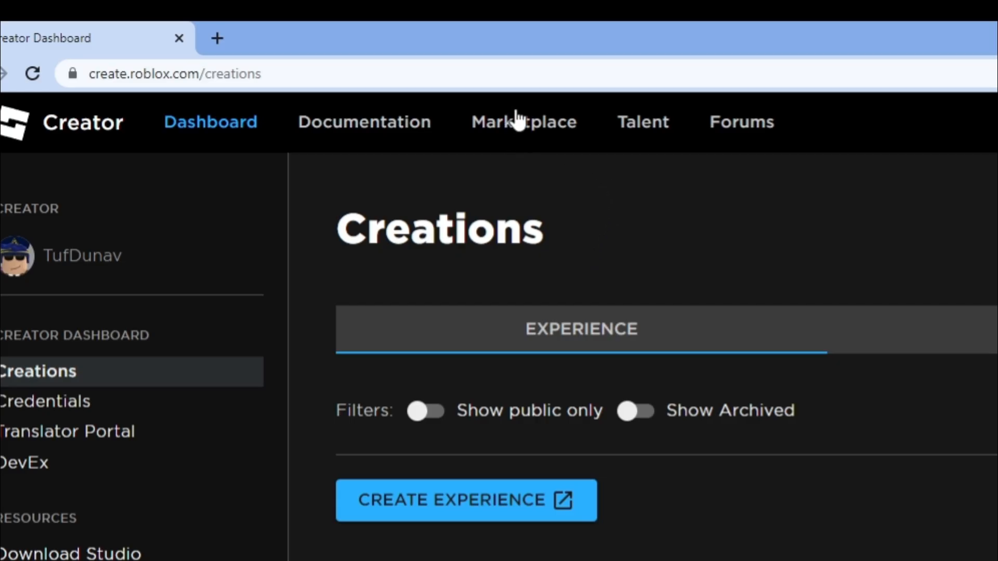
Open the plugin listings in the Roblox Creator Marketplace.
click(515, 127)
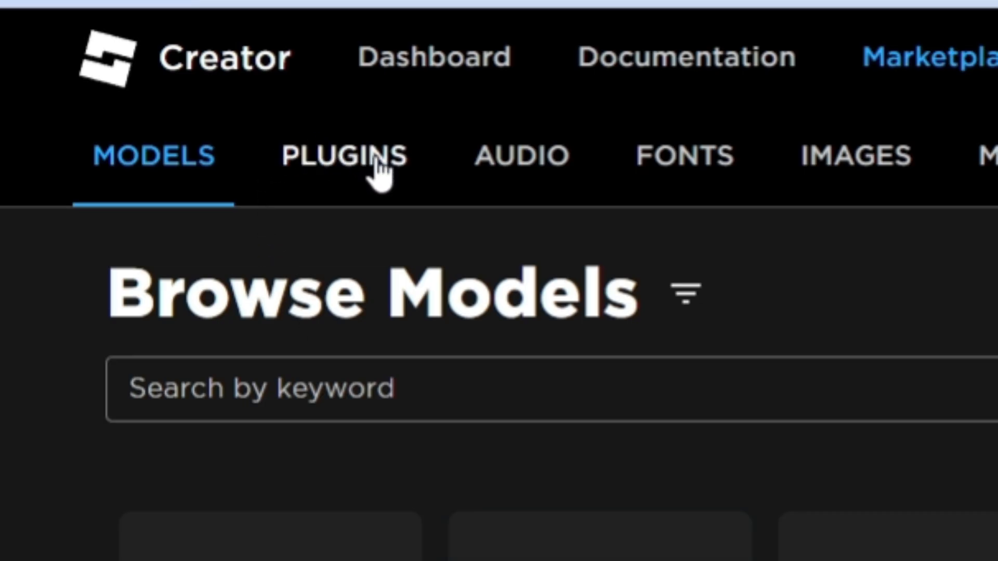
click(374, 157)
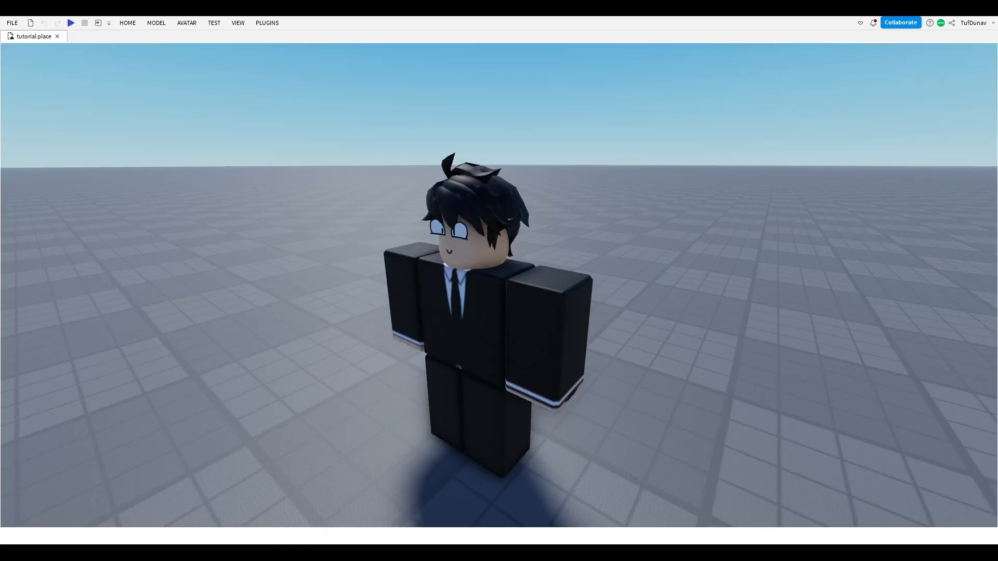
Switch to Roblox Studio, launch the Moon Animator plugin and place its window clear of the character.
click(858, 23)
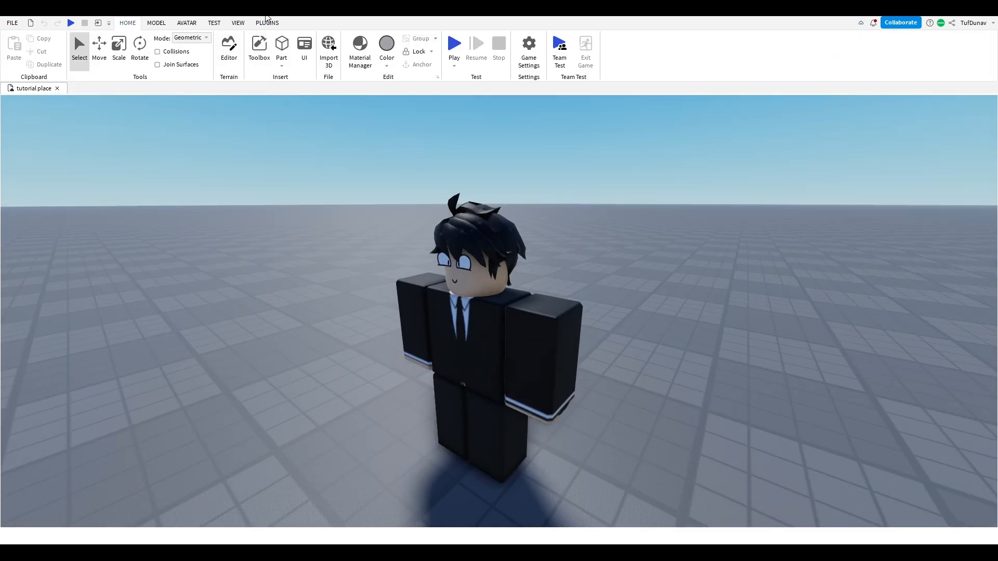
click(268, 23)
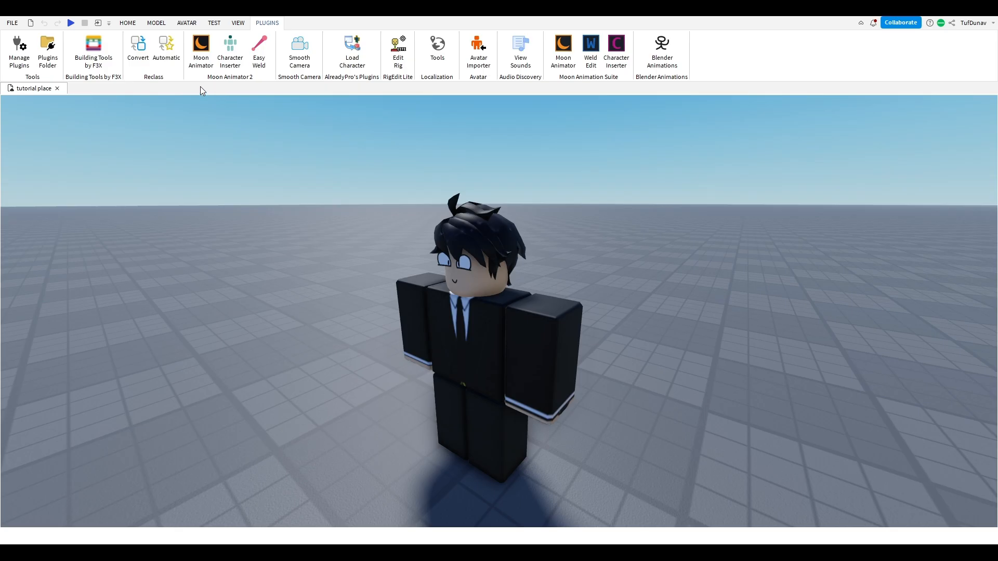
click(197, 60)
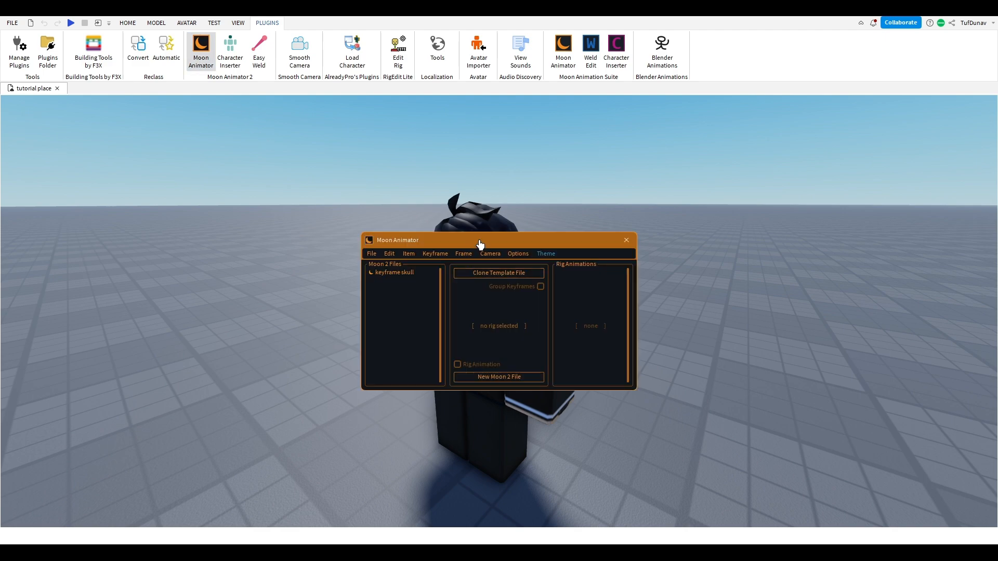
drag(479, 245, 216, 208)
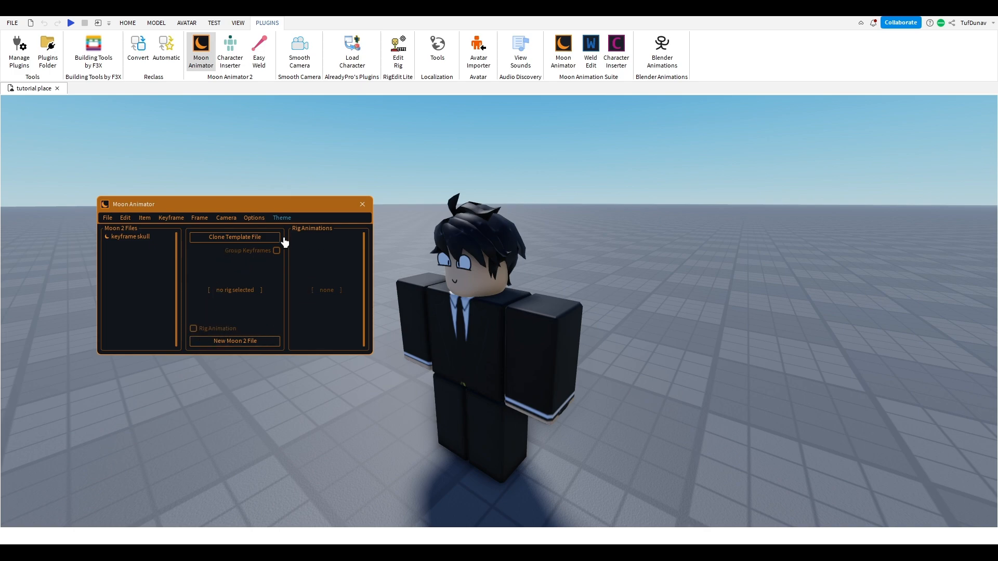
click(488, 351)
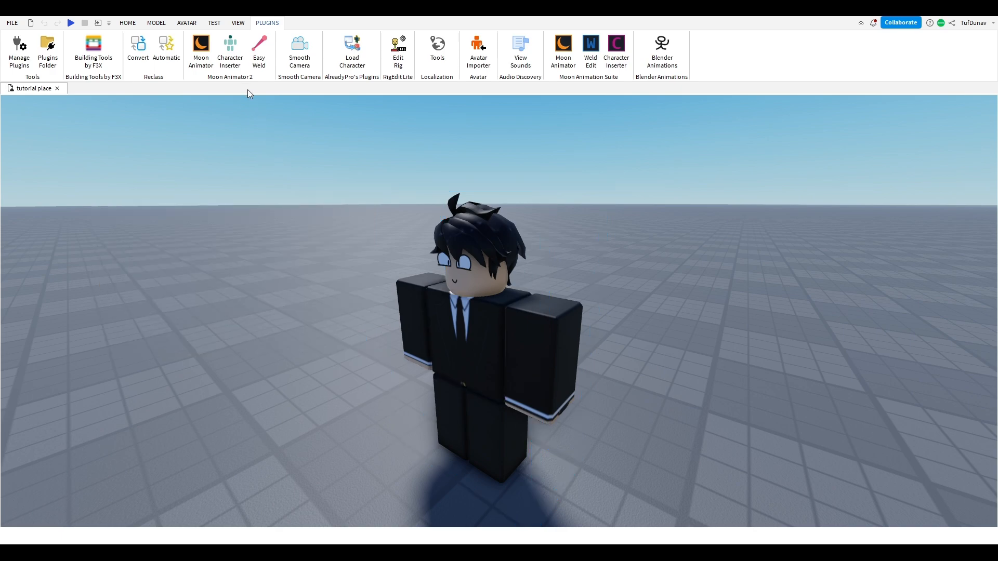
Open the Character Inserter, place it clear of the character, and enter an account ID to load that account's avatar.
click(230, 51)
drag(467, 266, 191, 223)
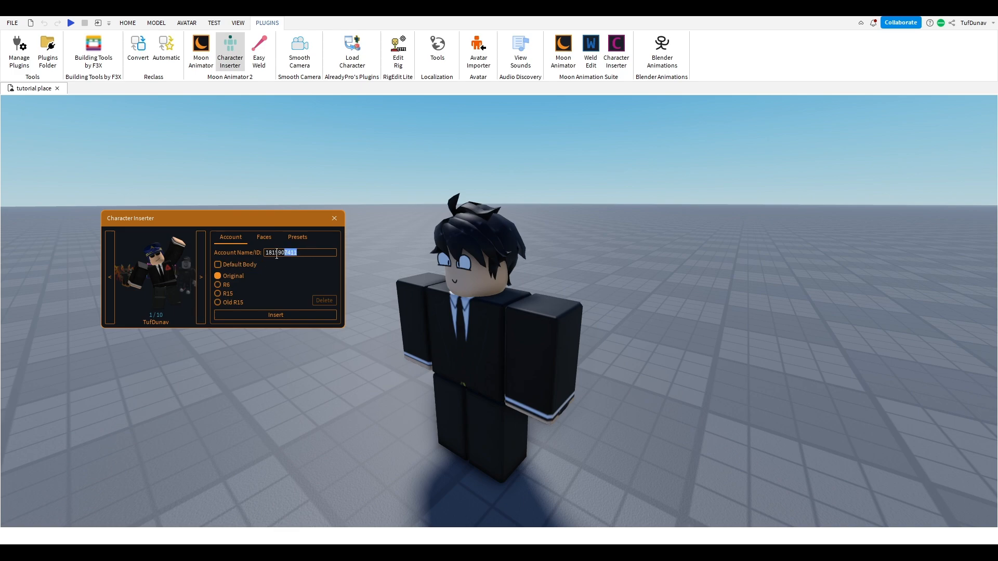
drag(277, 254, 225, 264)
text(1)
key(Return)
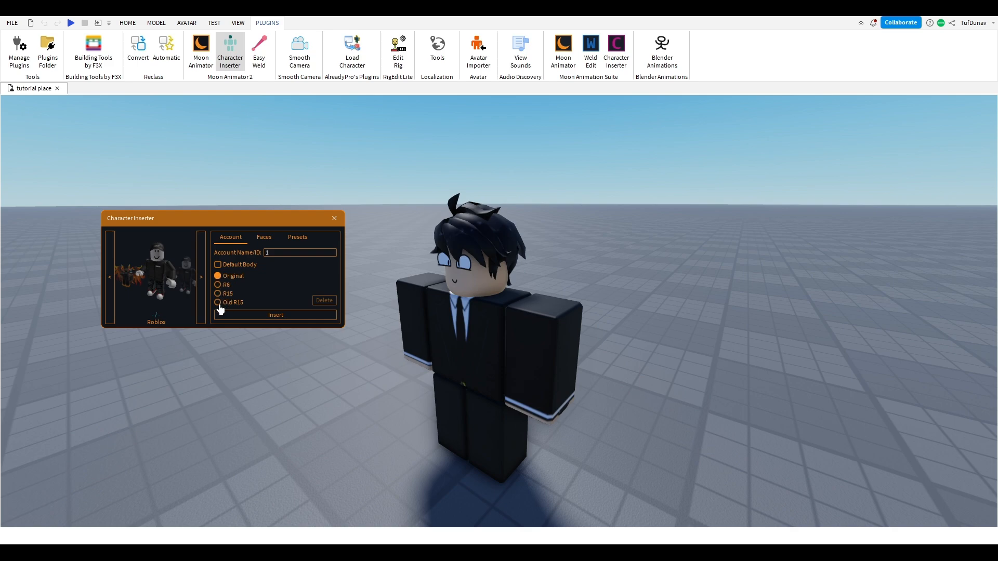
Open the Easy Weld tool and place its window clear of the character.
click(258, 50)
drag(468, 275, 211, 222)
click(191, 238)
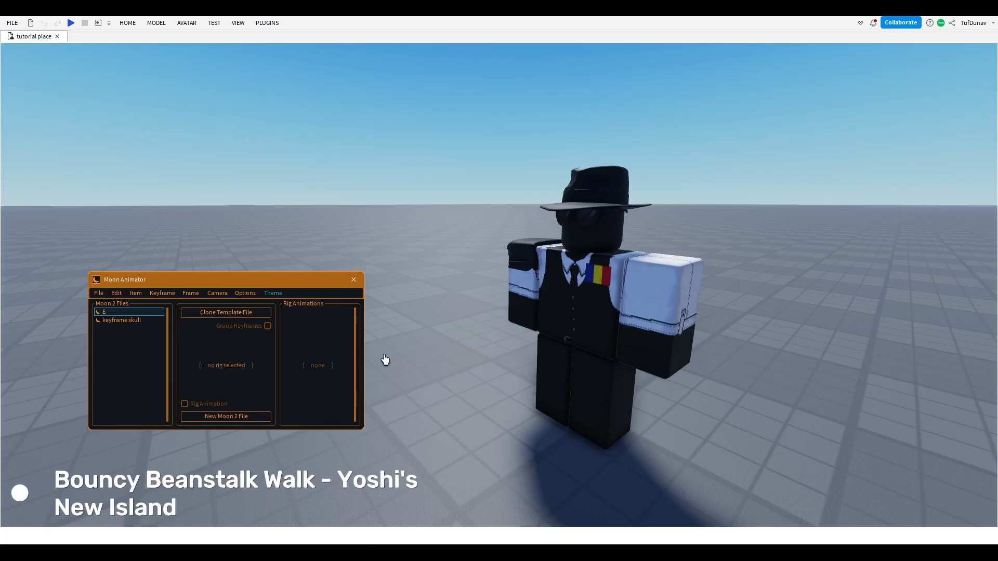
Create a new Moon 2 file and add the hatted character to it as a Rig item.
click(217, 416)
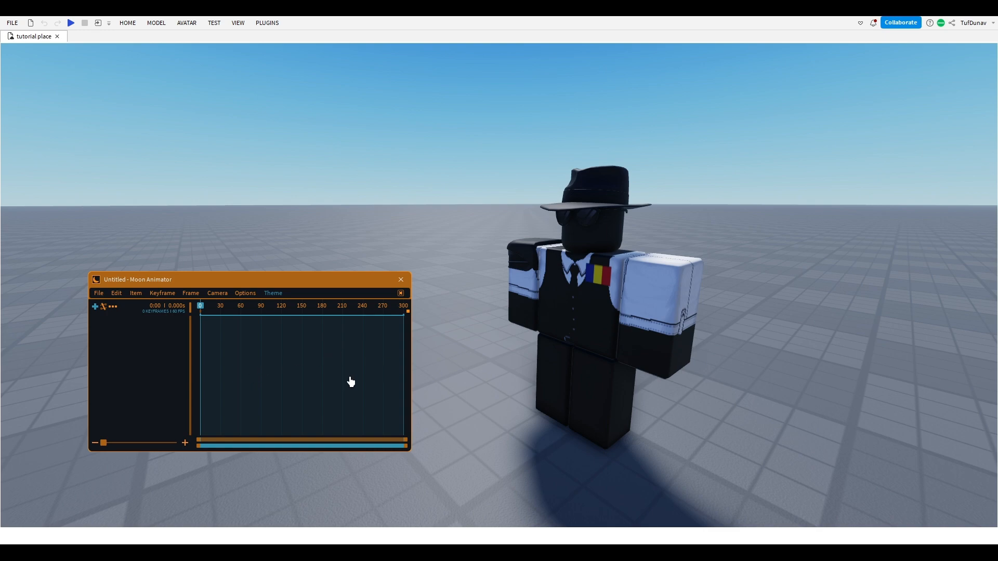
click(96, 308)
click(604, 246)
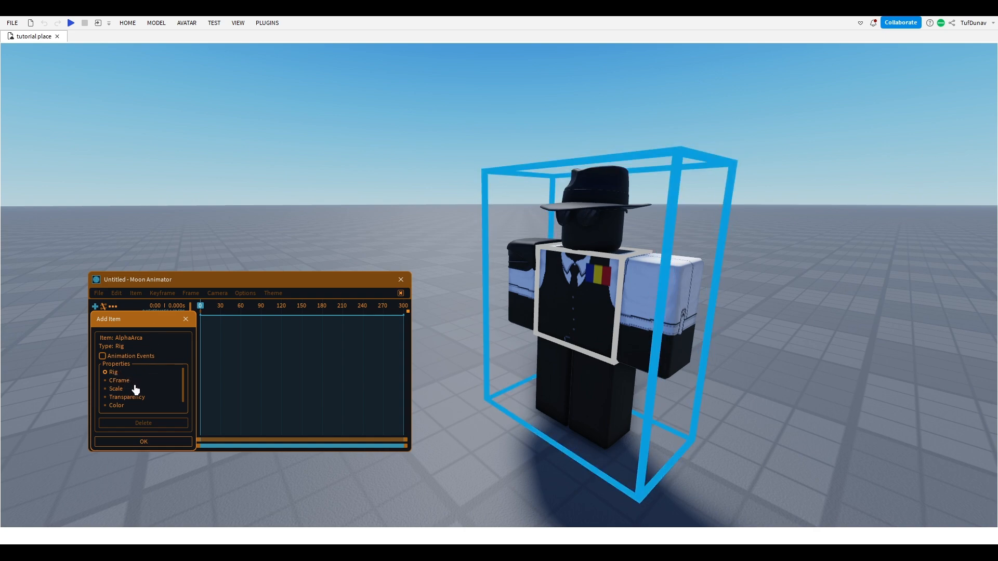
scroll(135, 391, down, 1)
scroll(151, 389, up, 1)
click(138, 442)
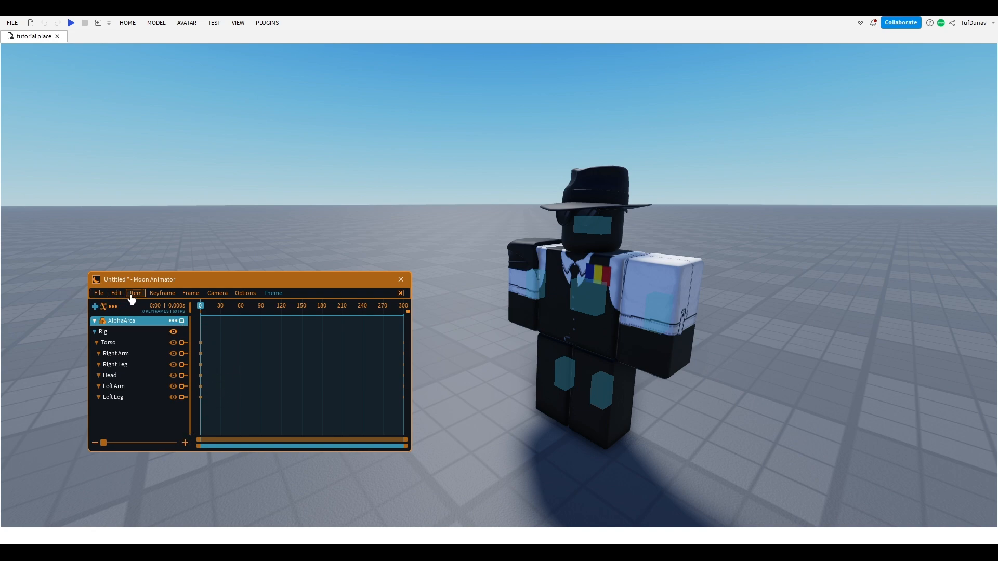
Examine Moon Animator's File, Edit, Item, Keyframe, Frame, Camera and Options commands.
click(102, 297)
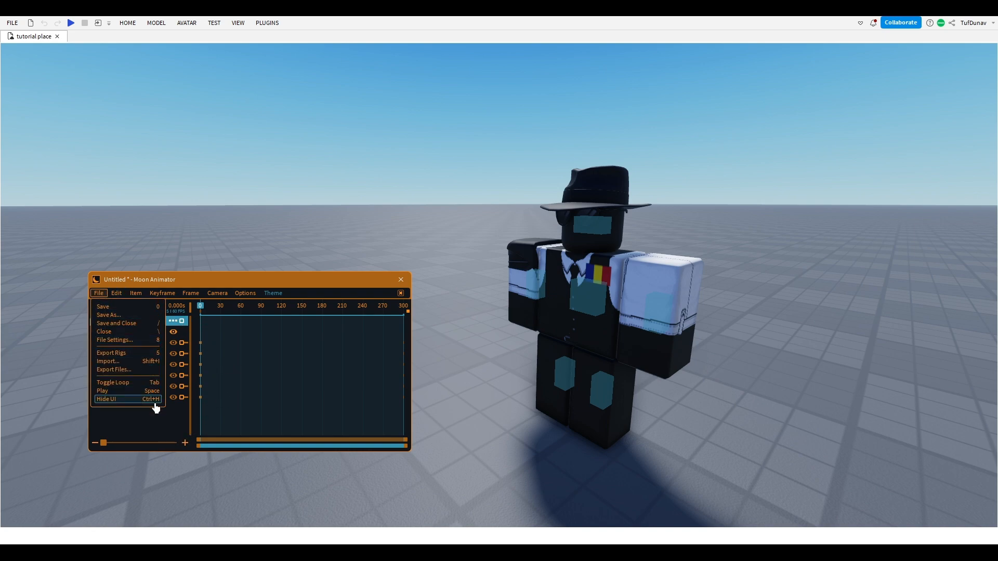
click(136, 293)
click(116, 293)
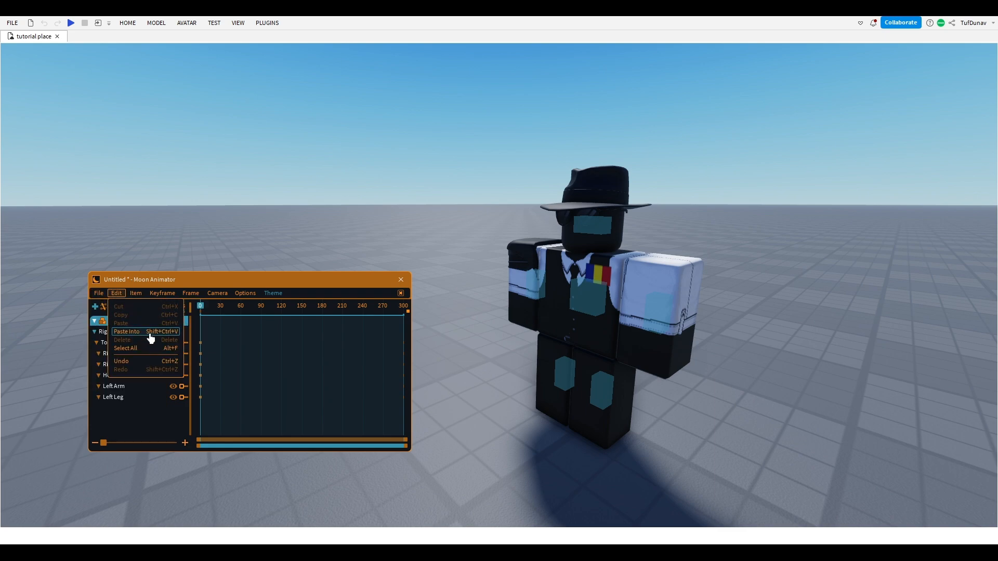
click(135, 293)
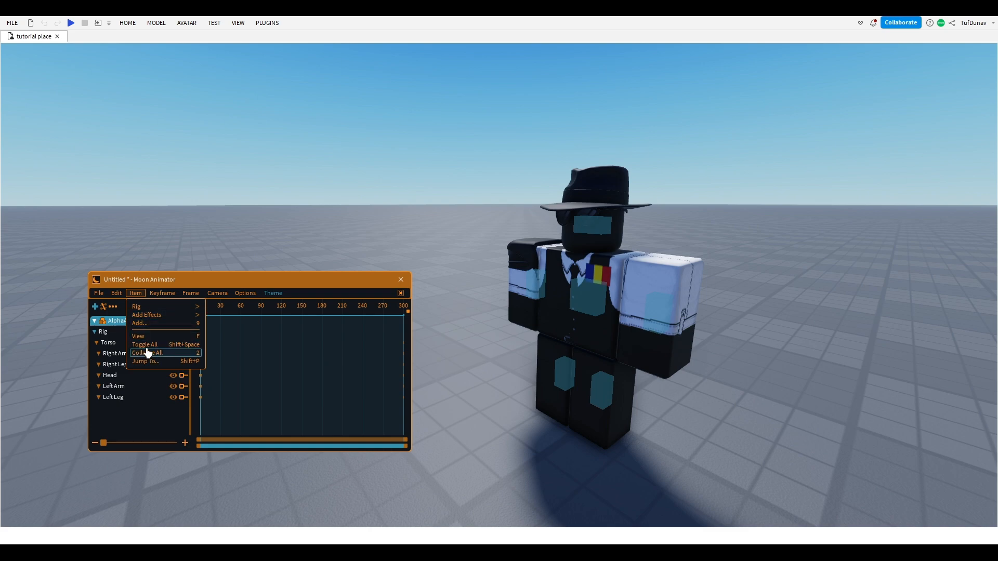
click(155, 293)
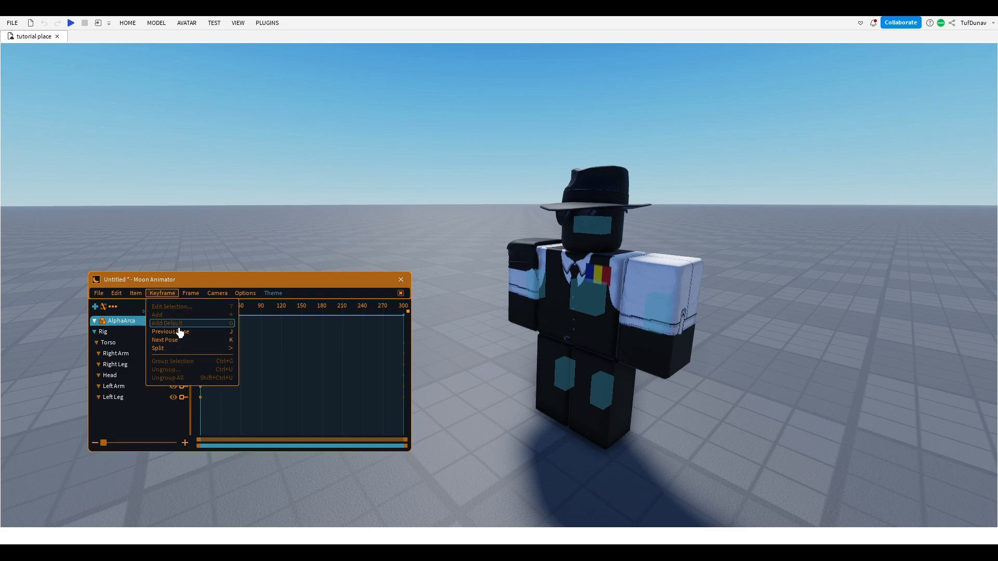
click(188, 296)
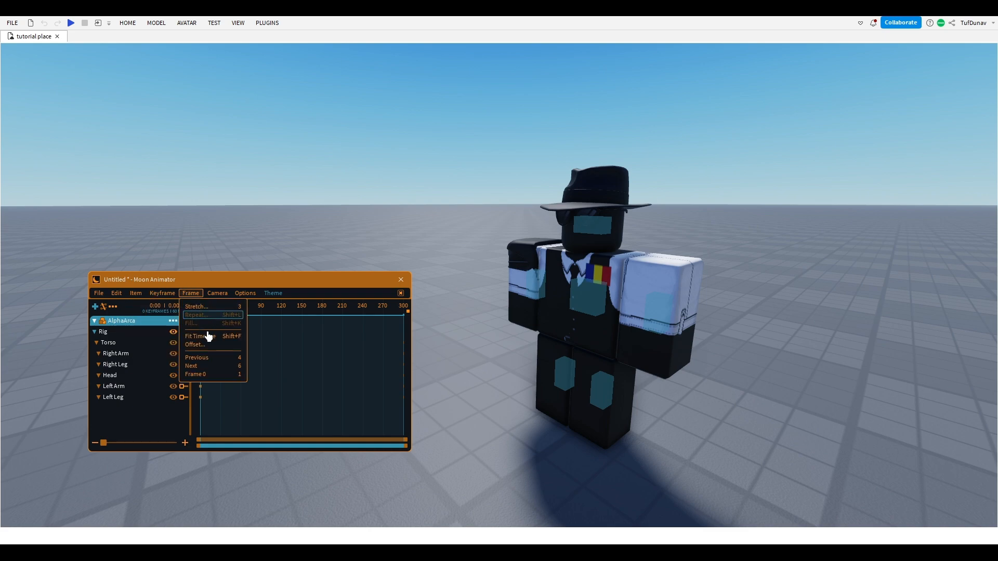
click(218, 294)
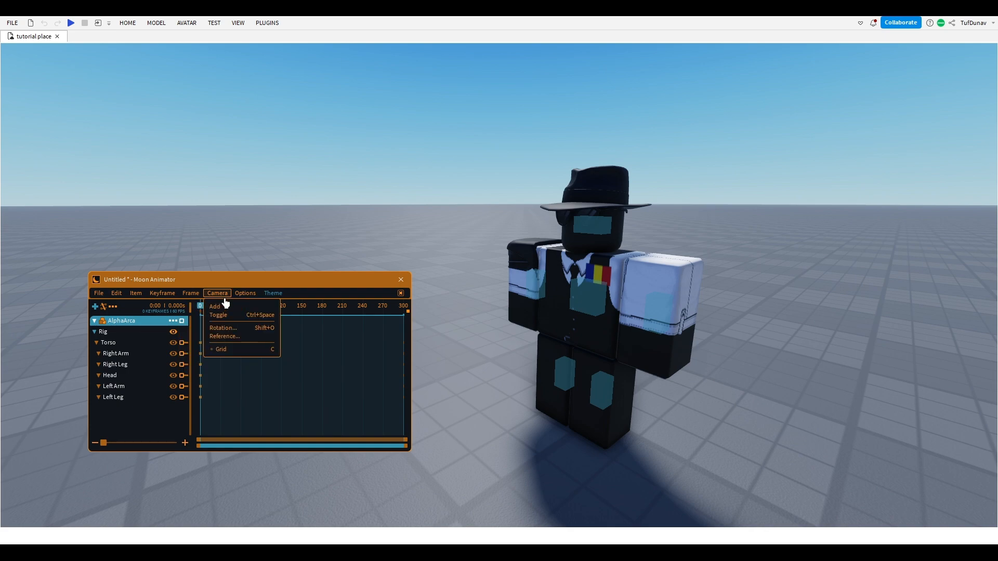
click(245, 294)
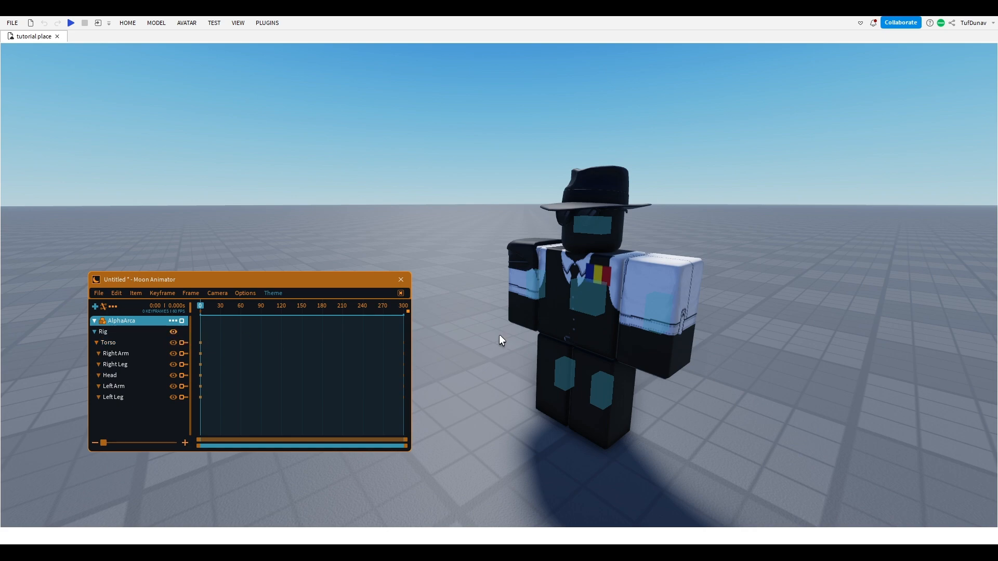
Keyframe the torso at frame 0, reposition it along its local red axis at frame 63, and return to frame 0.
click(148, 347)
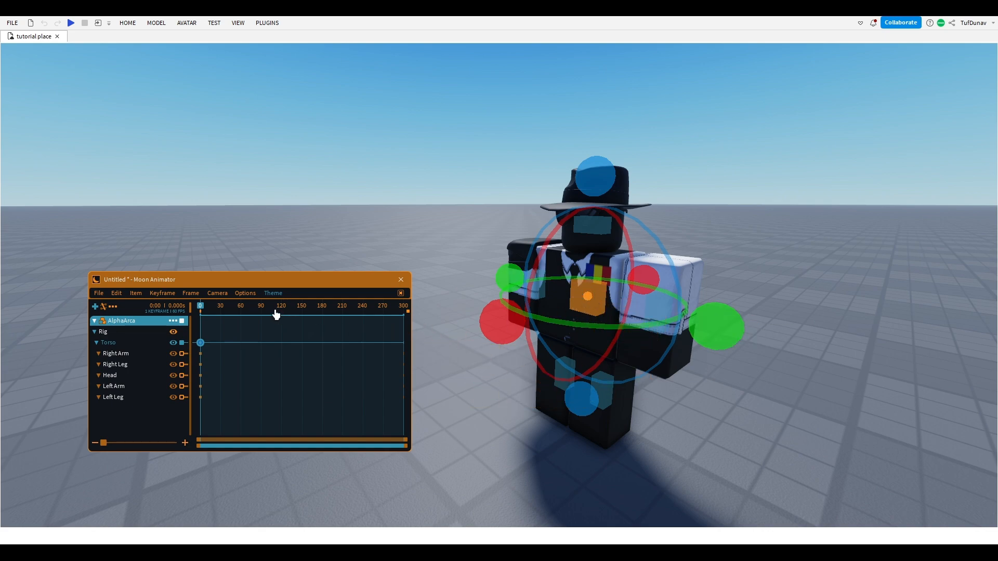
click(225, 331)
click(243, 310)
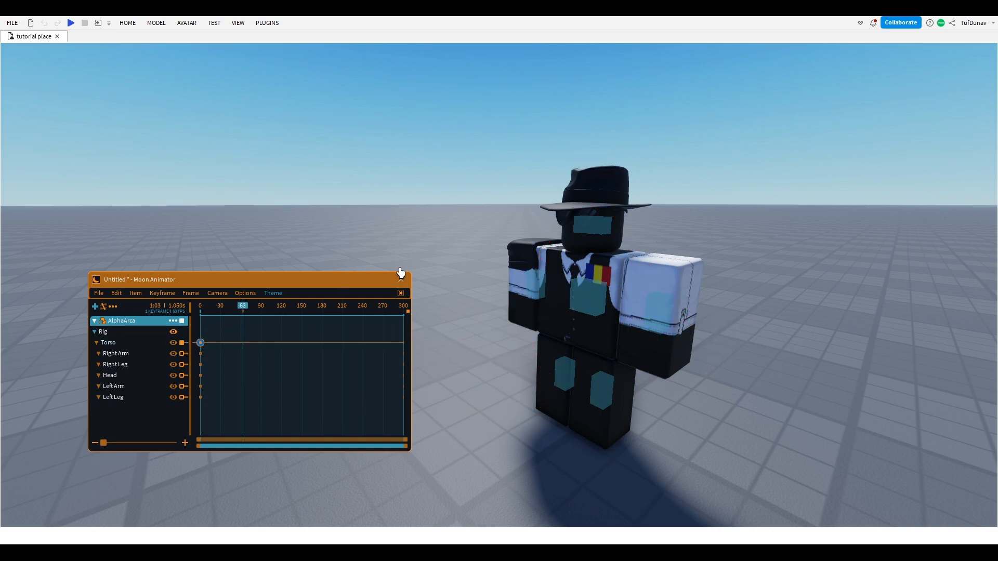
click(594, 289)
key(r)
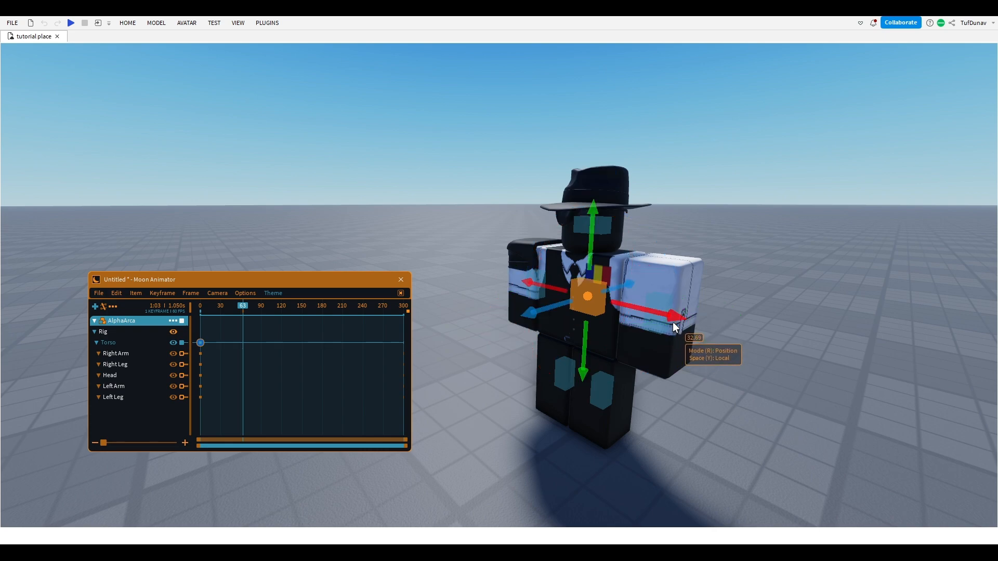
drag(658, 316, 596, 287)
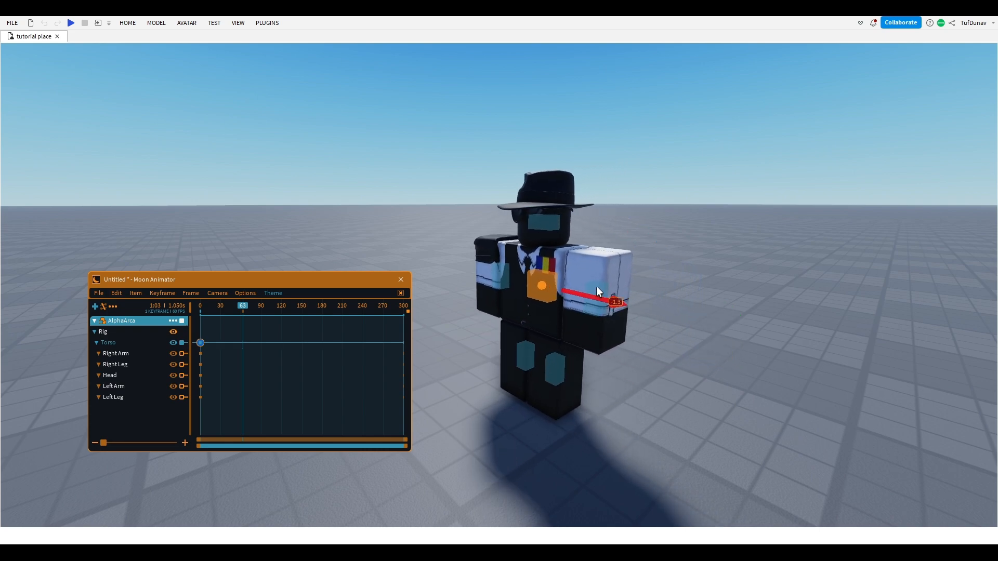
click(355, 340)
mouse_move(207, 310)
mouse_down()
mouse_move(196, 310)
mouse_move(206, 310)
mouse_up()
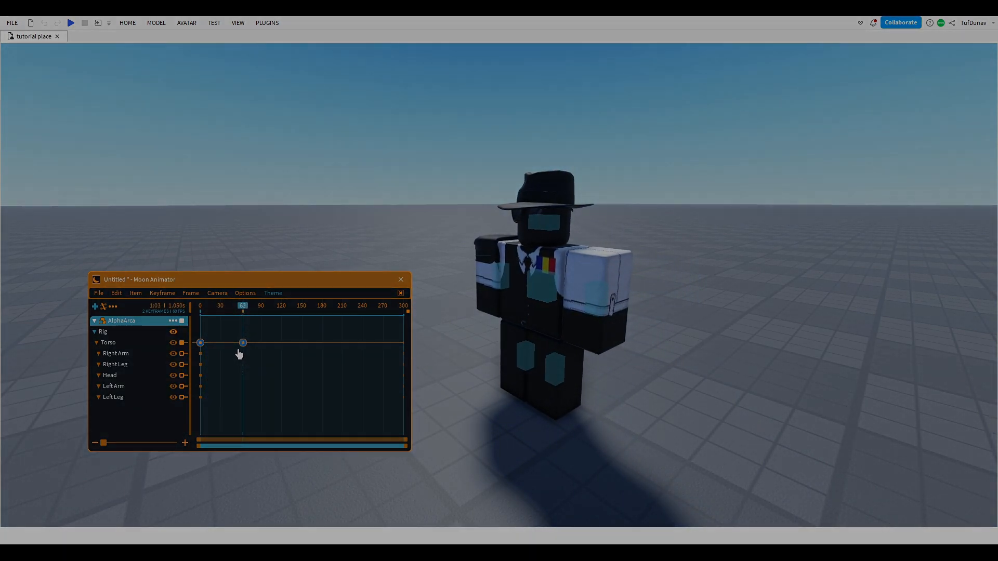
click(199, 307)
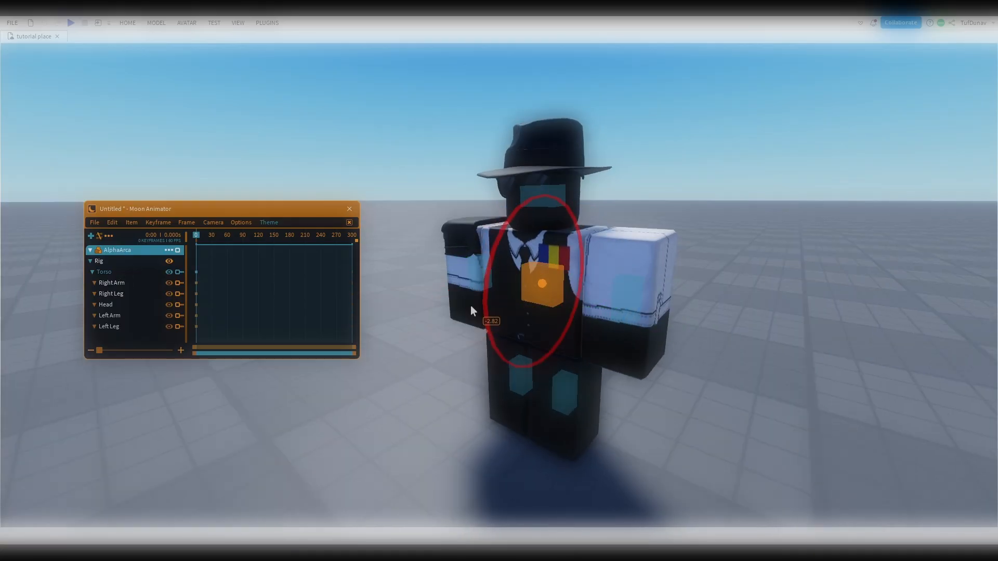
Duplicate all body-part keyframes from frame 0 to frame 199.
scroll(469, 305, up, 5)
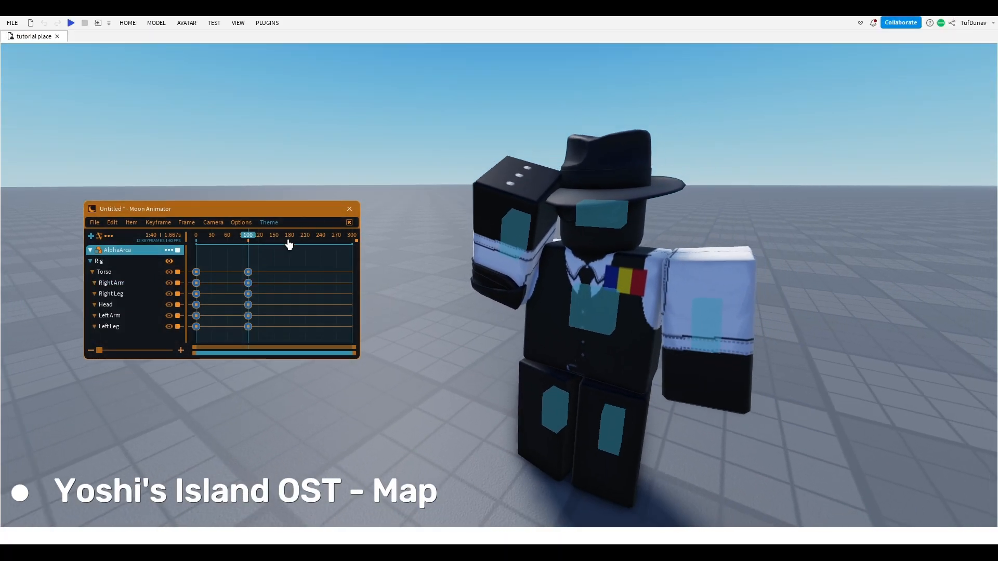
drag(248, 252, 300, 250)
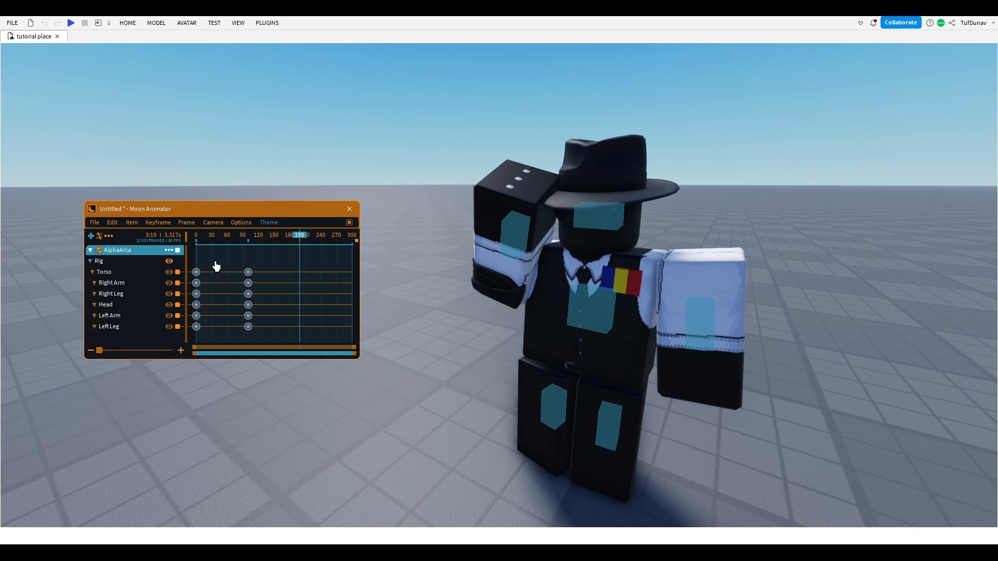
drag(215, 261, 190, 347)
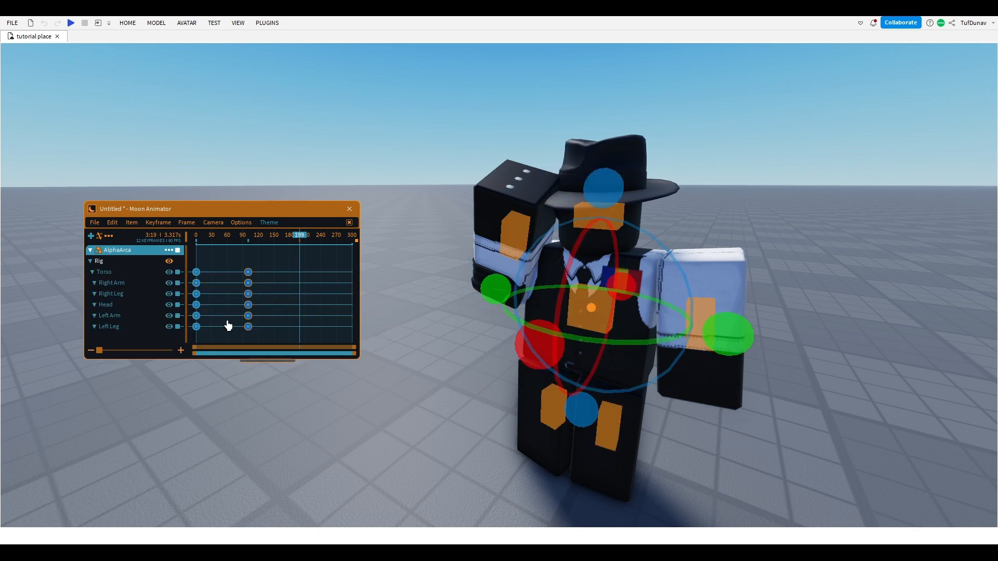
key(ctrl+v)
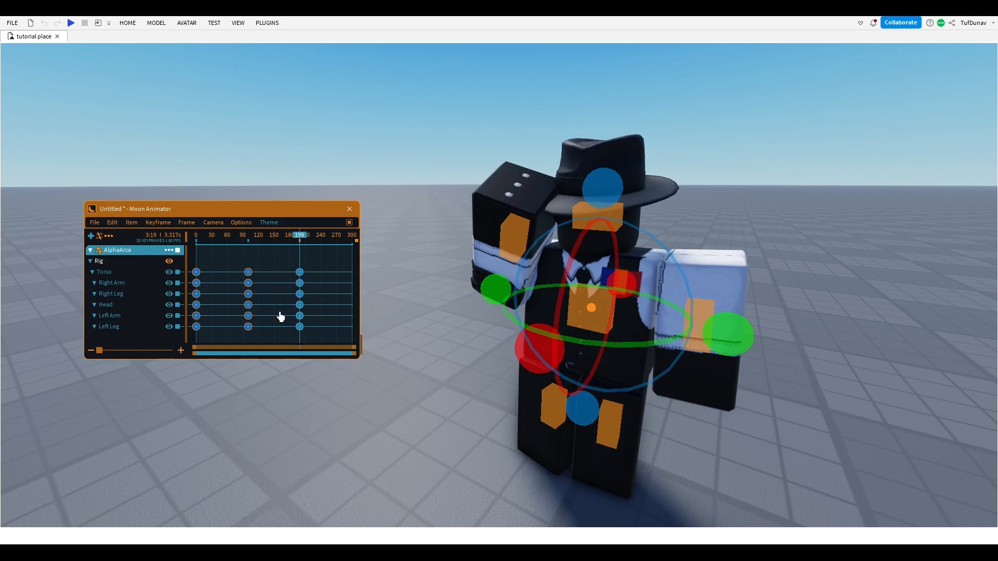
click(326, 302)
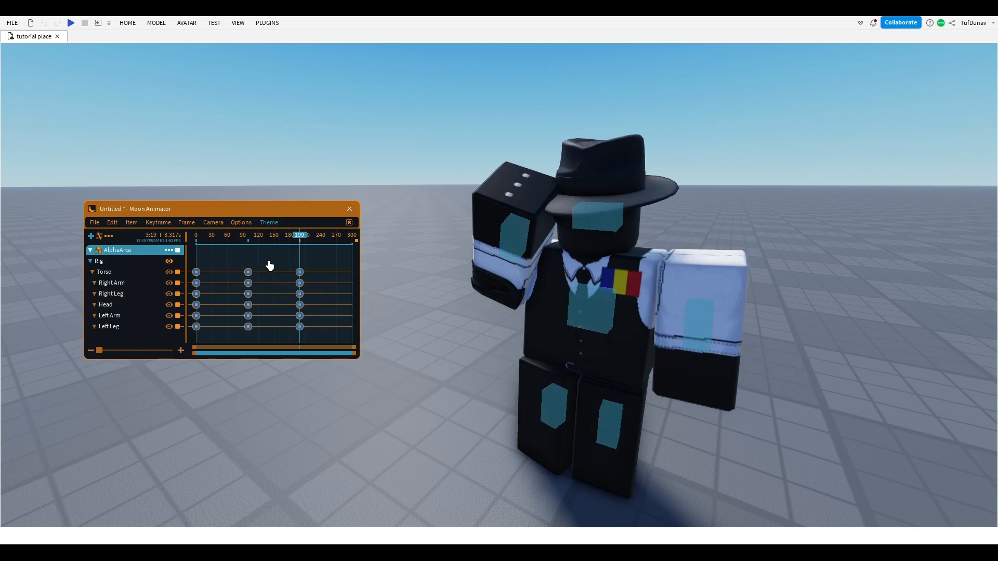
Compare Quad and Bounce easing for the Torso keyframe at frame 0, then choose the Back style with InOut direction.
click(196, 273)
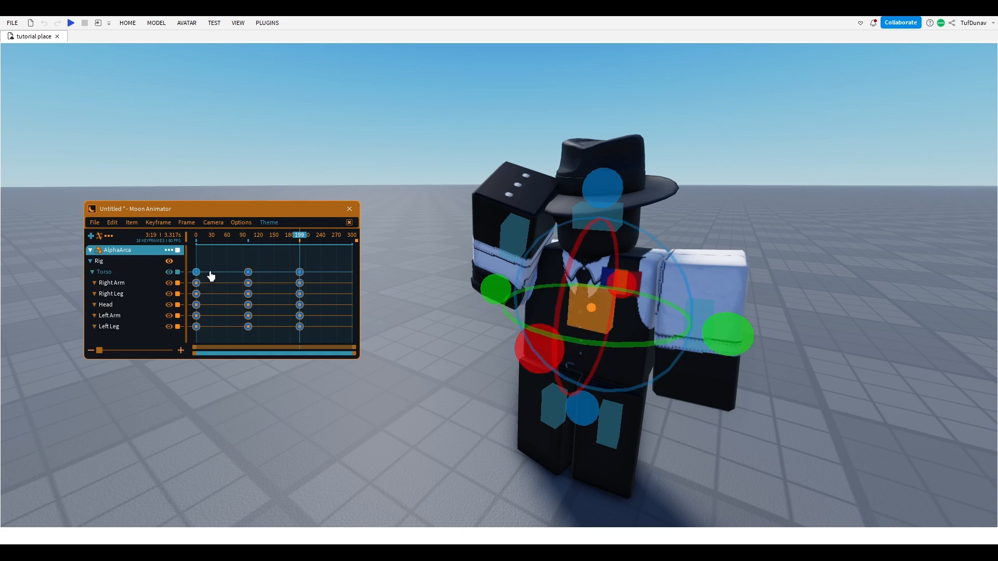
double_click(197, 271)
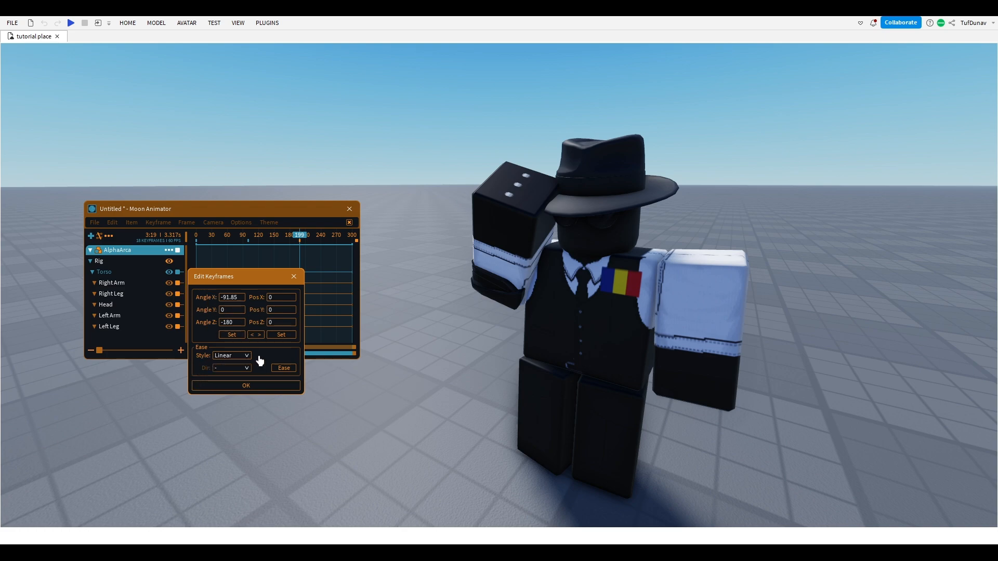
click(284, 368)
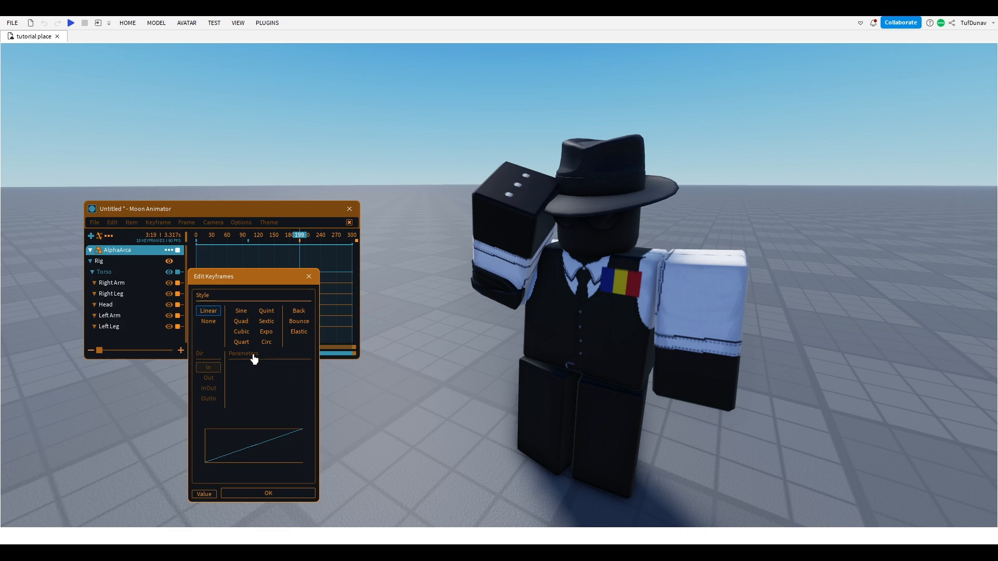
click(299, 312)
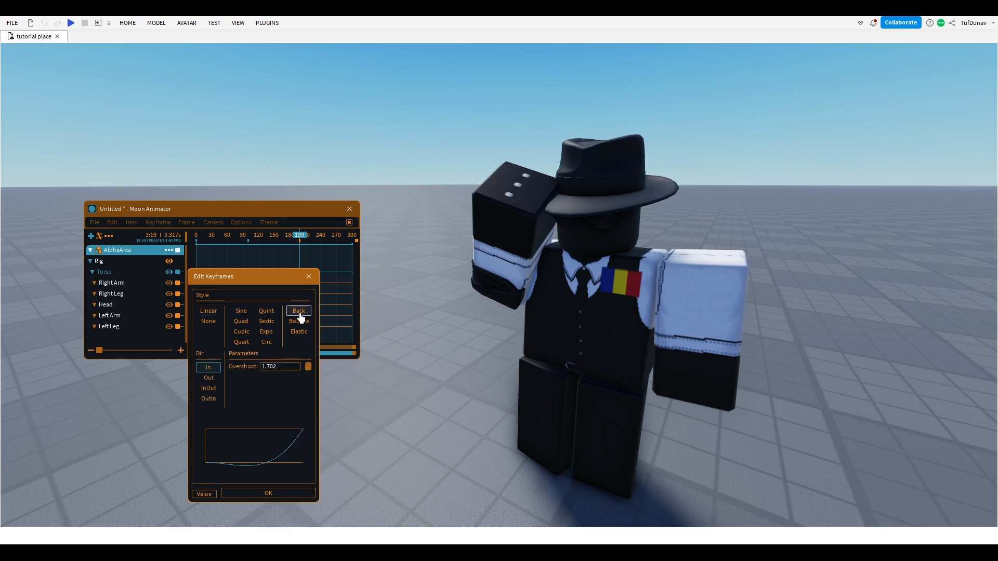
click(241, 321)
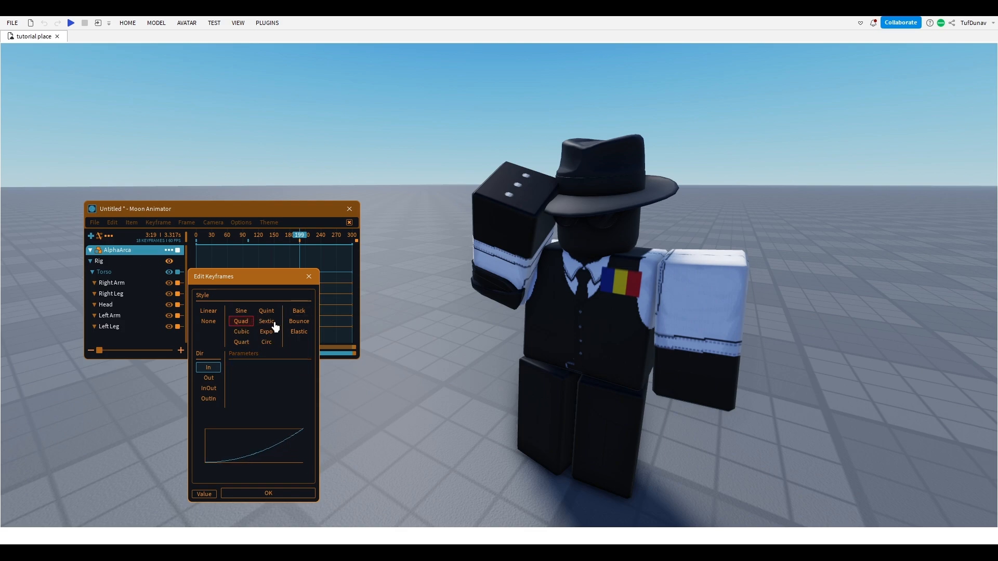
click(297, 321)
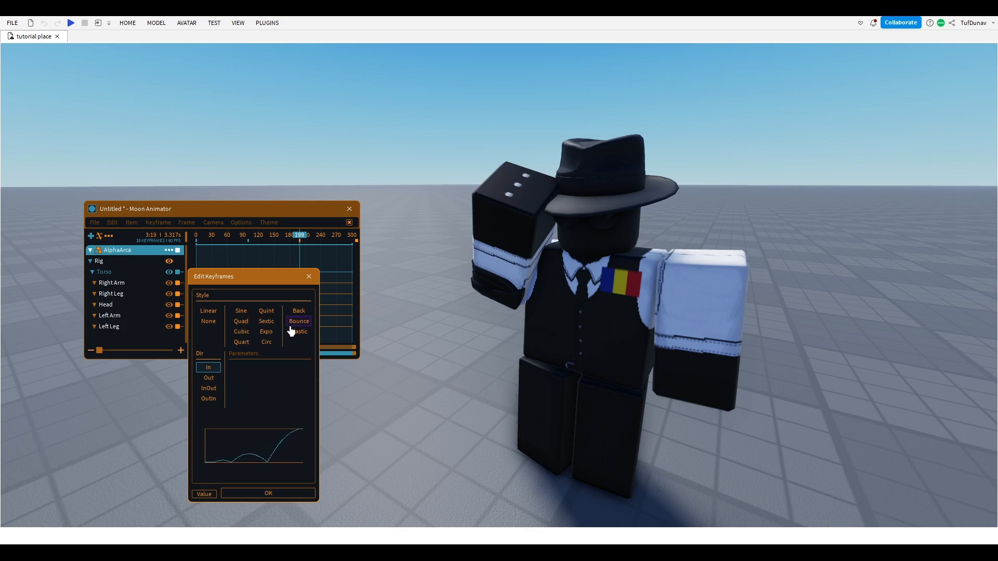
click(243, 322)
click(212, 389)
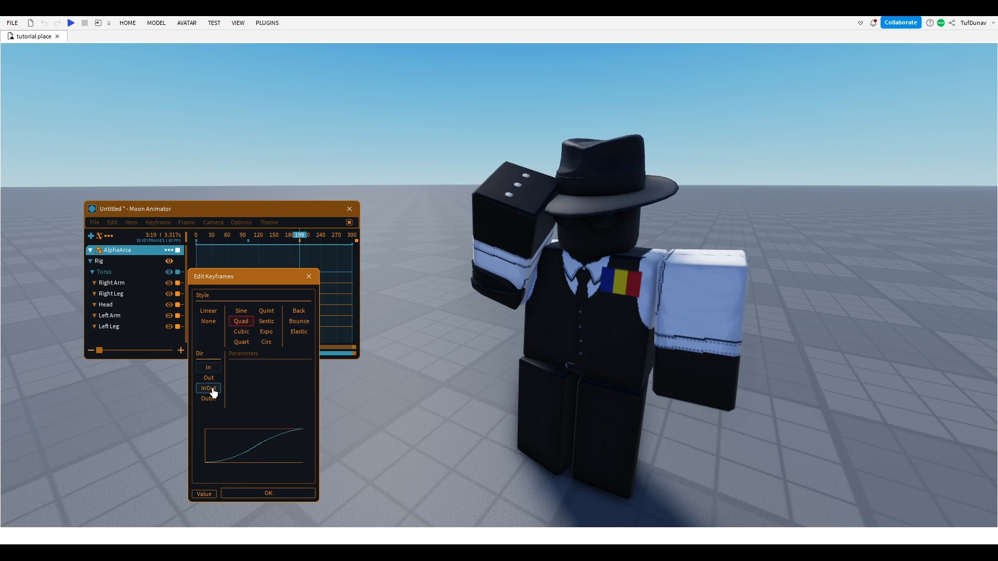
click(298, 311)
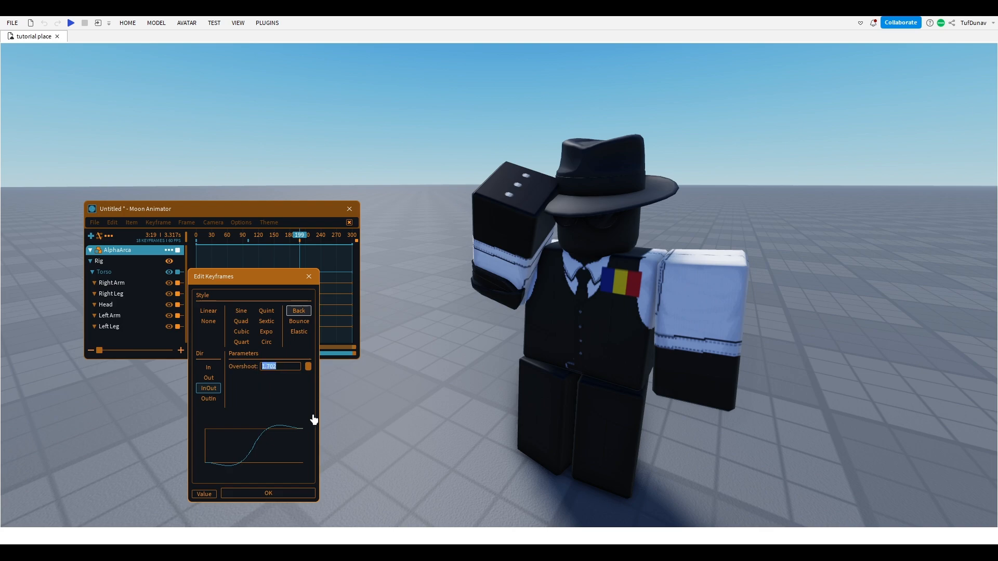
click(309, 276)
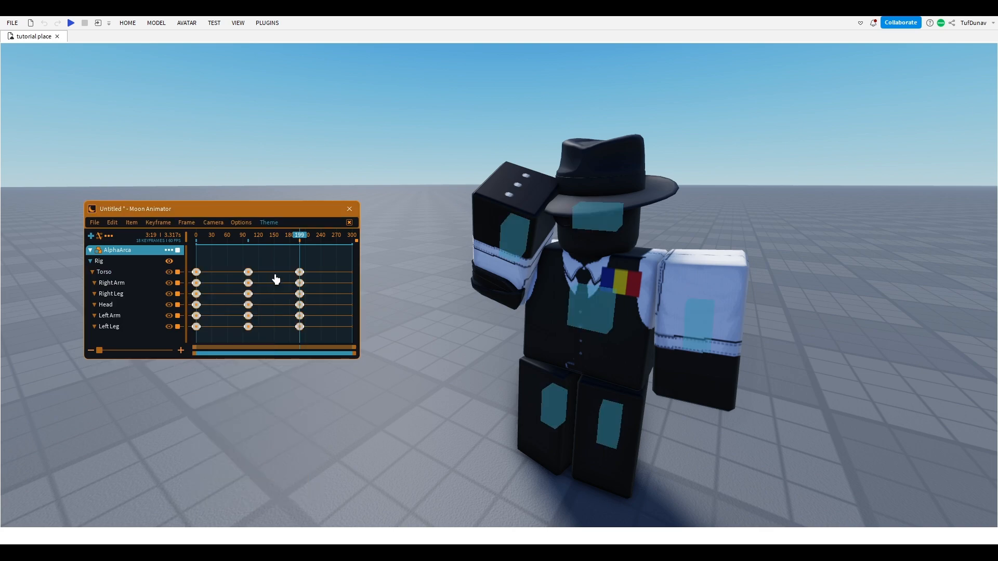
scroll(276, 280, up, 8)
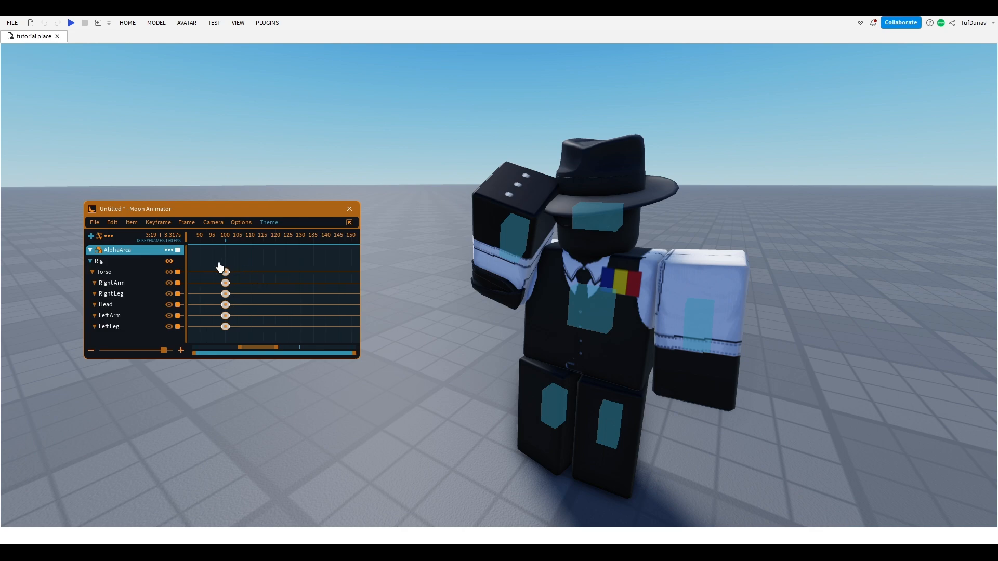
drag(223, 278, 241, 306)
click(252, 317)
scroll(273, 315, down, 8)
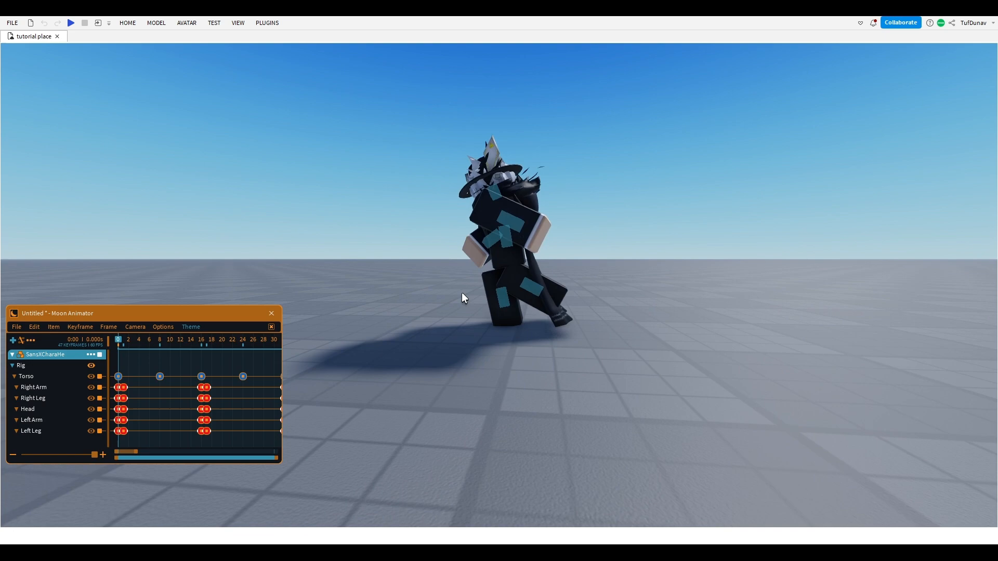
Turn on onion skinning at frame 0 and go to frame 16 to compare the leaning character's two poses.
scroll(461, 292, up, 4)
right_drag(461, 292, 461, 295)
scroll(462, 295, down, 1)
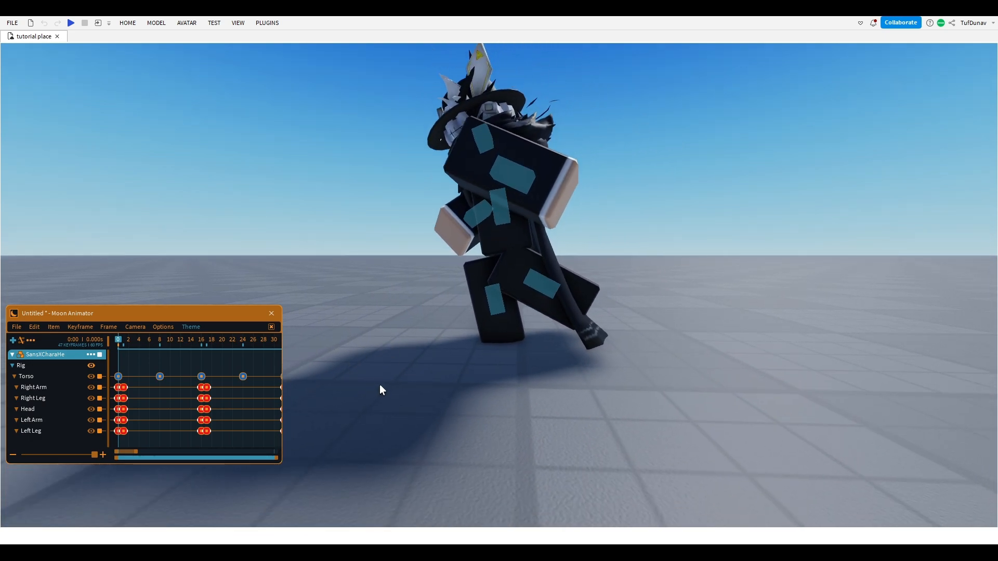
key(o)
scroll(595, 266, up, 1)
scroll(572, 279, down, 1)
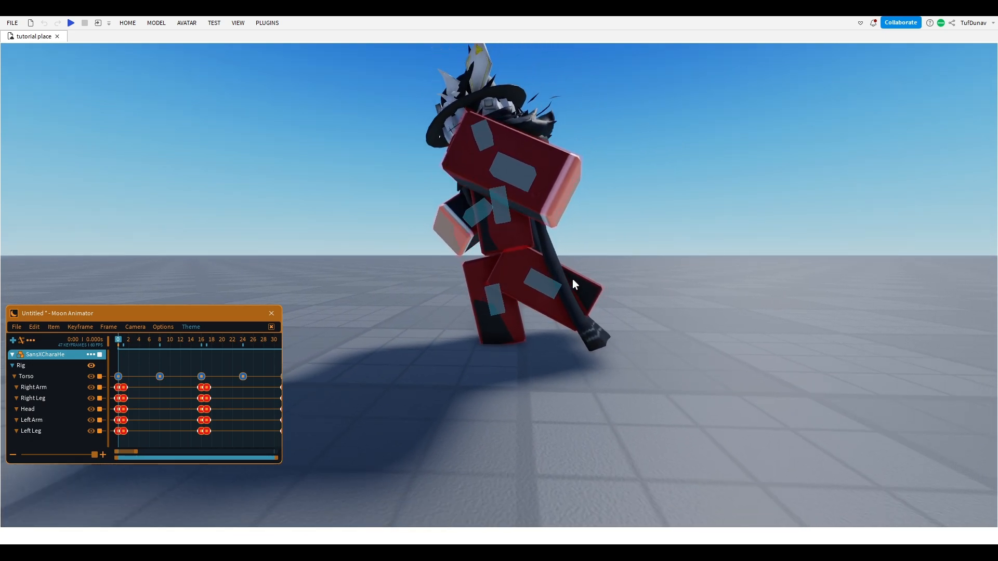
key(e)
click(203, 341)
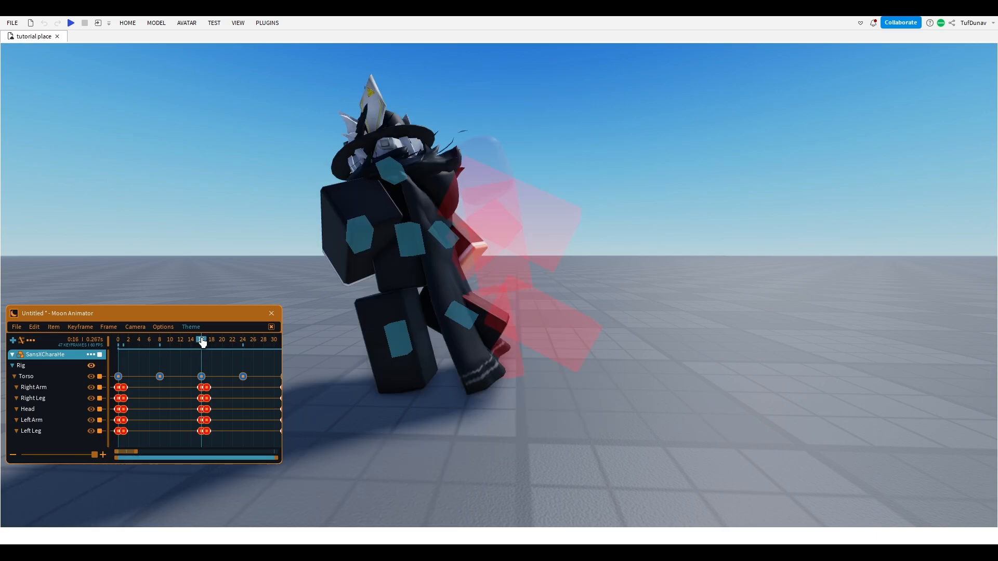
key(a)
key(w)
key(q)
key(e)
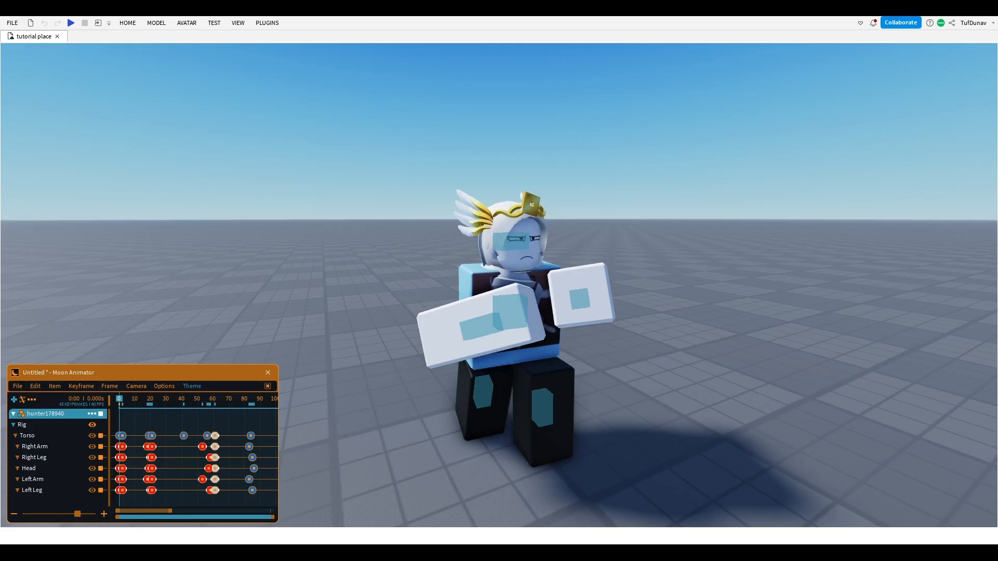
Scrub the winged character's animation to frame 19 and examine the pose from the front and side.
key(w)
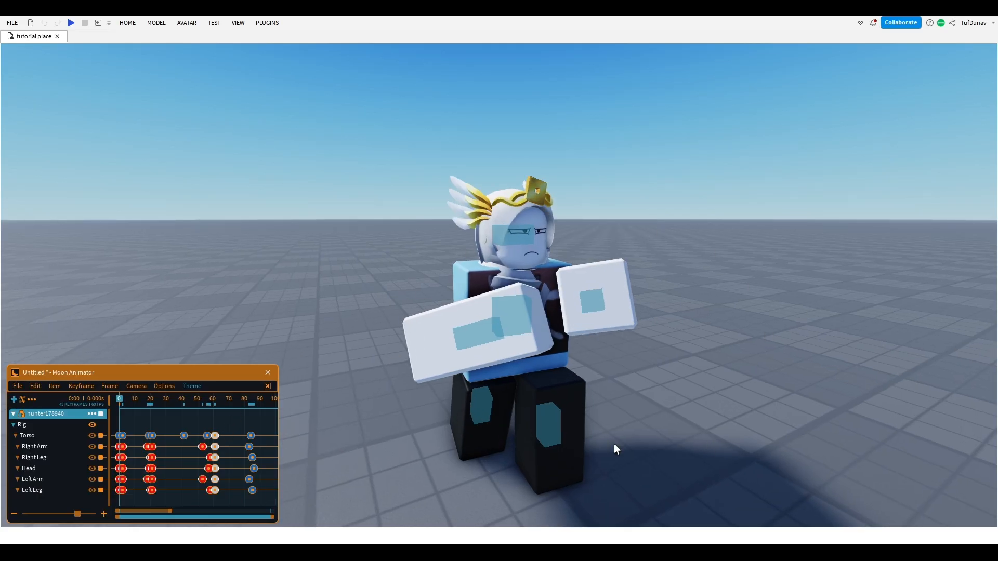
key(d)
key(q)
key(e)
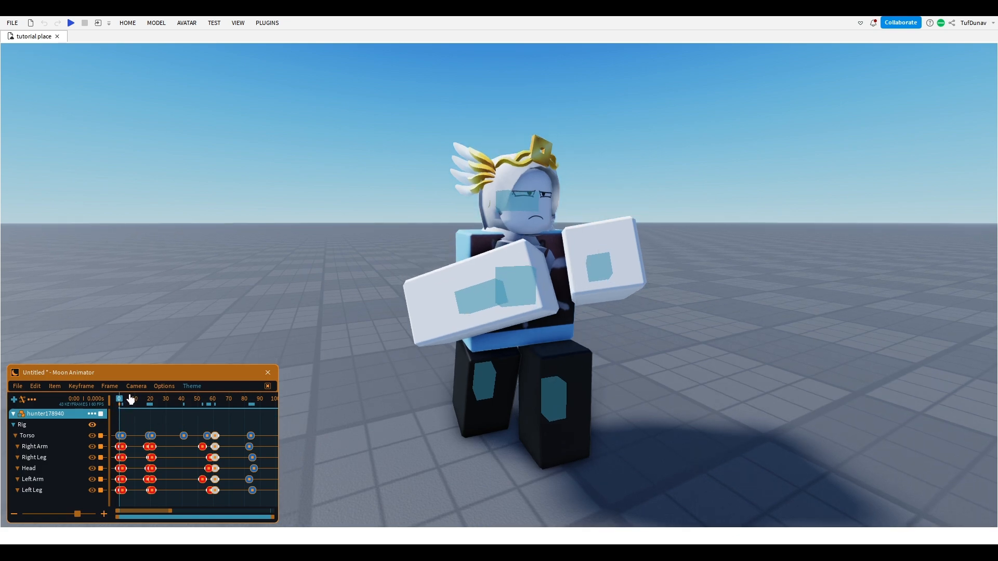
drag(131, 398, 149, 405)
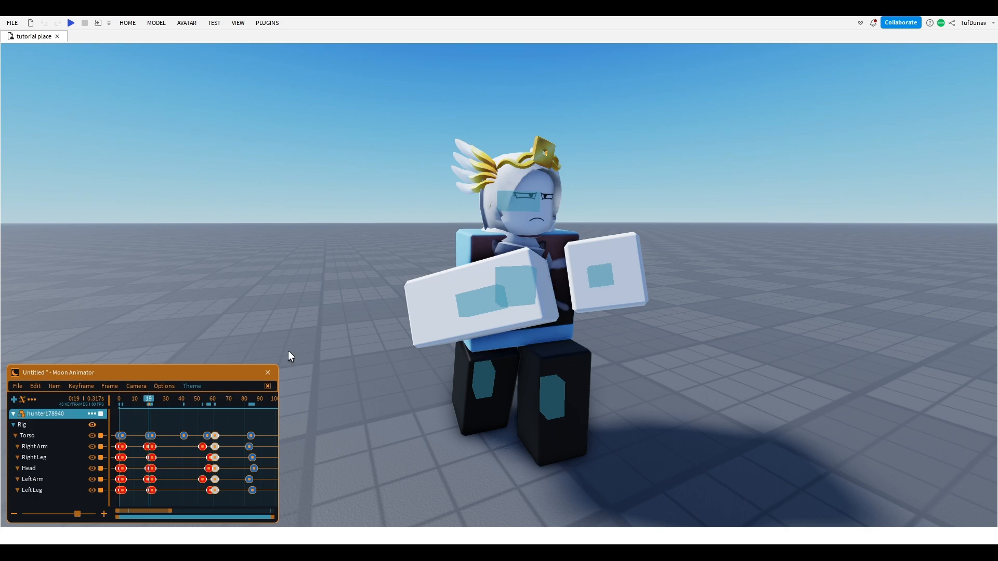
key(a)
right_drag(396, 317, 396, 316)
key(e)
key(w)
key(a)
key(q)
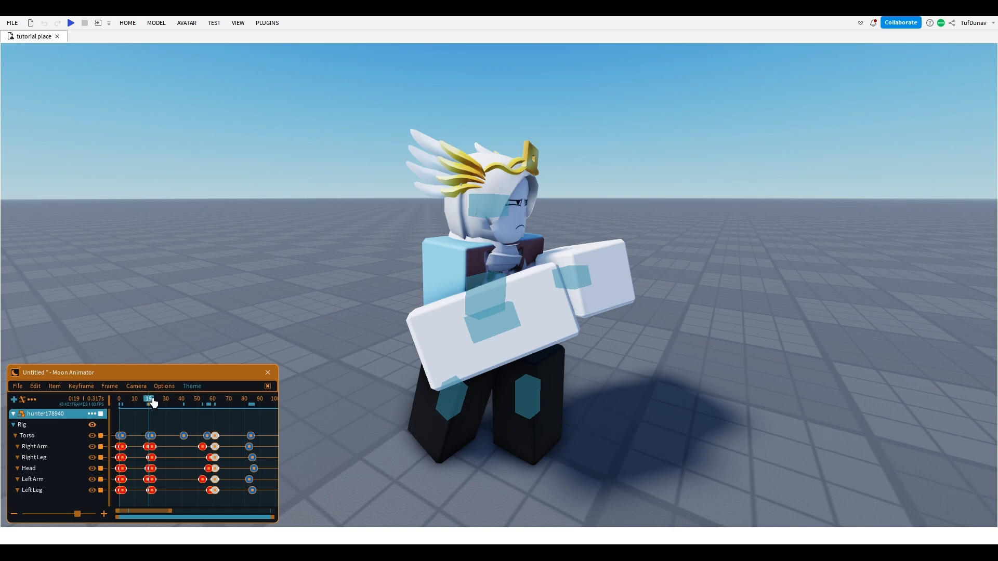
Scrub to frame 60, inspect the winged character's pose from above, and continue past frame 80.
drag(153, 403, 219, 408)
mouse_move(446, 289)
right_down()
mouse_move(423, 301)
mouse_move(432, 289)
right_up()
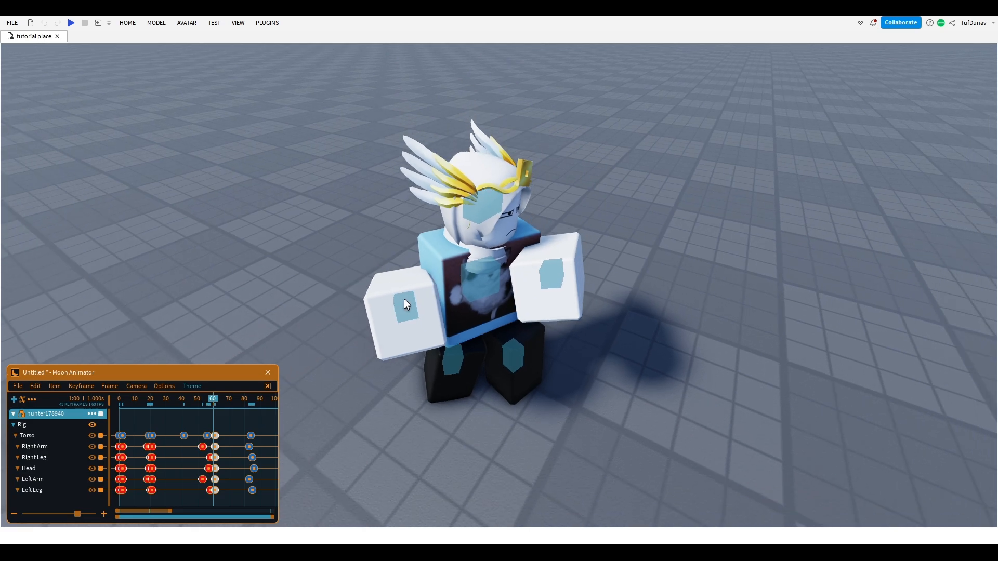
right_drag(504, 245, 503, 245)
drag(221, 409, 254, 408)
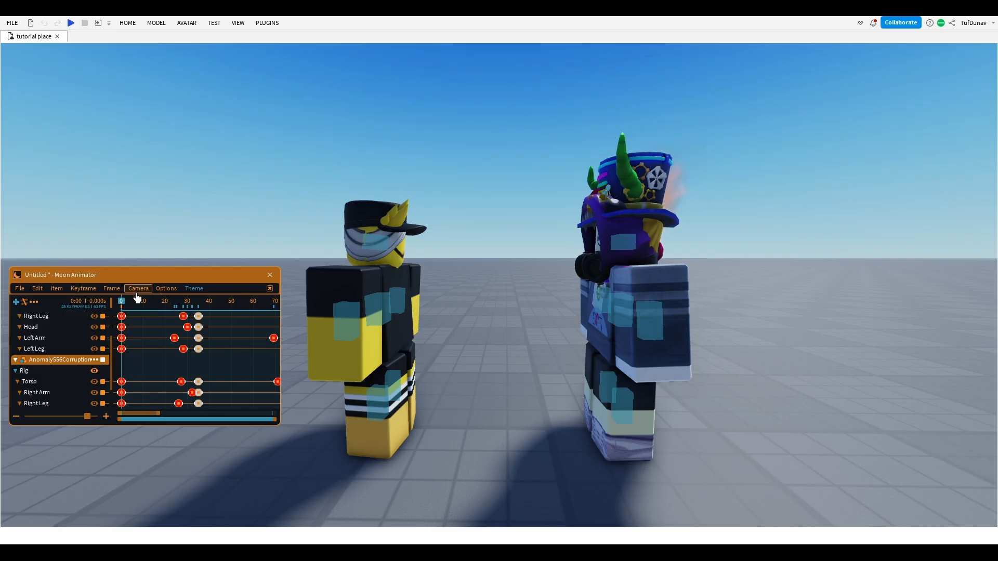
Add the camera as an item to the two-character animation.
click(138, 291)
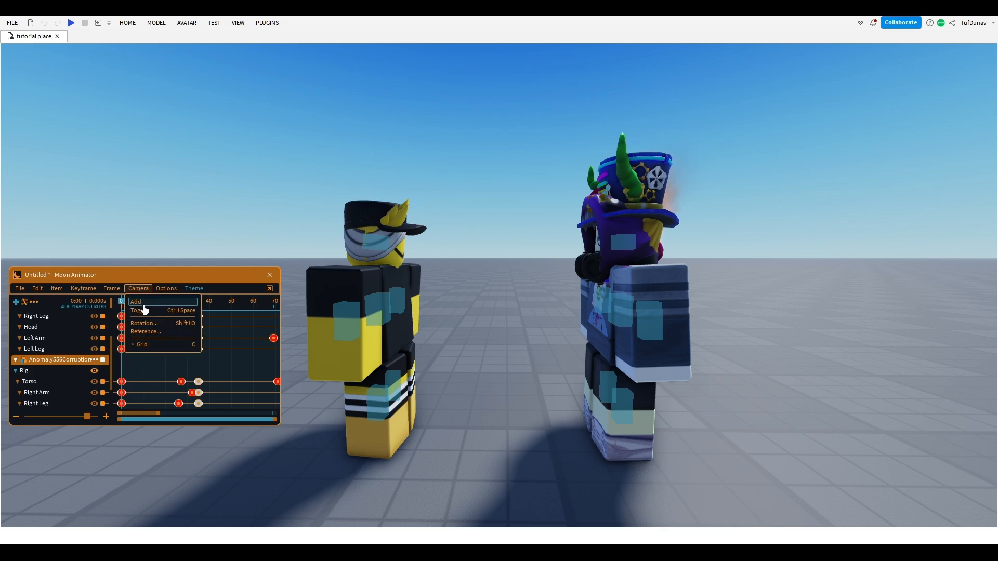
click(150, 305)
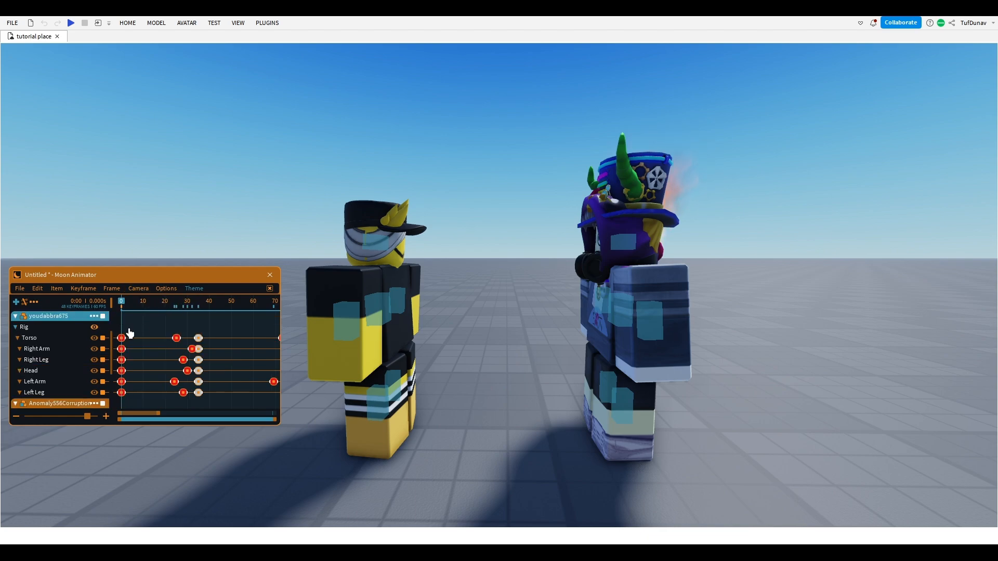
scroll(78, 364, up, 3)
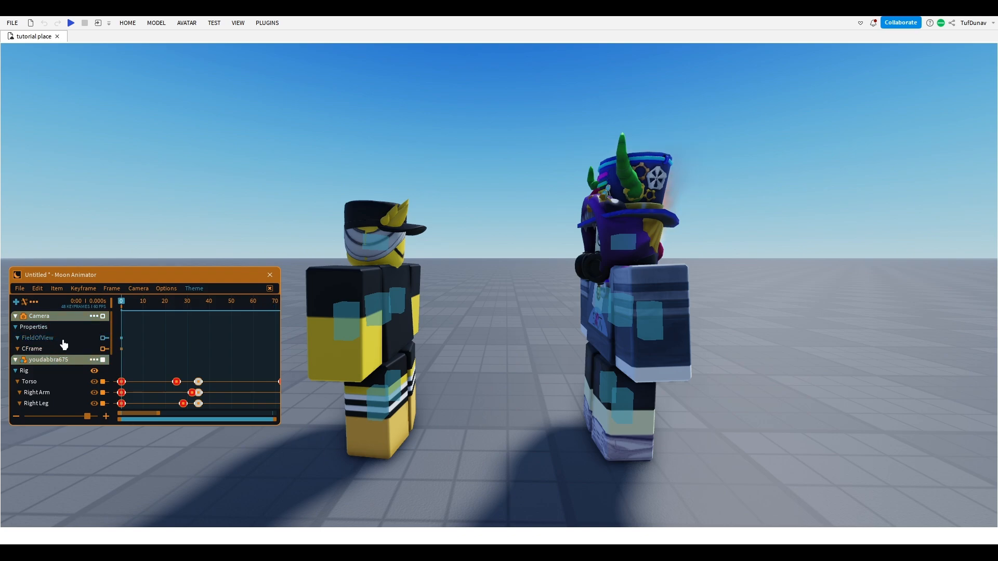
Keyframe the camera's FieldOfView at frame 0 and set it to a narrower value.
click(63, 343)
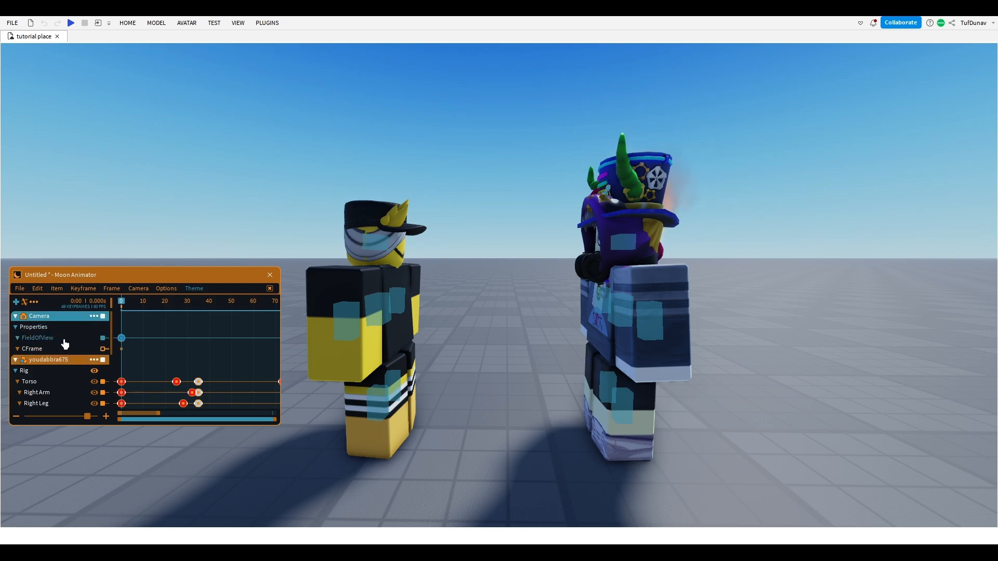
double_click(122, 339)
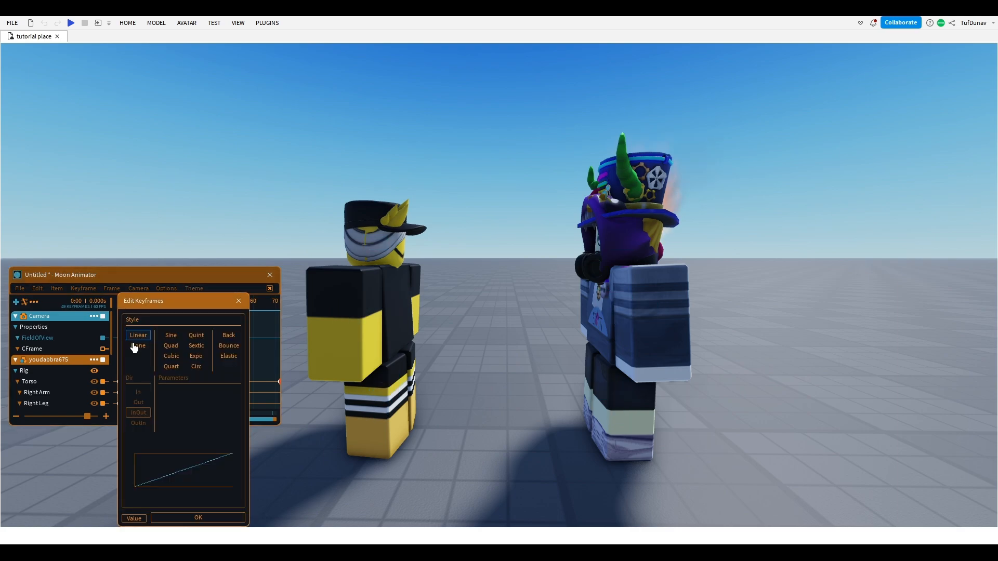
click(135, 518)
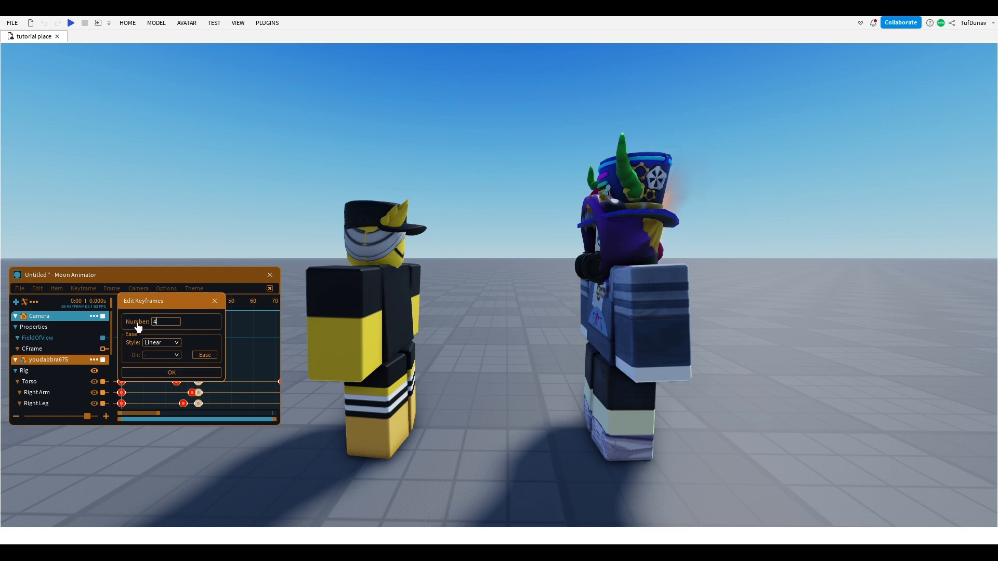
key(Return)
Keyframe the camera's CFrame at frame 0, fly the view away from the characters, and move to frame 12.
scroll(245, 279, down, 3)
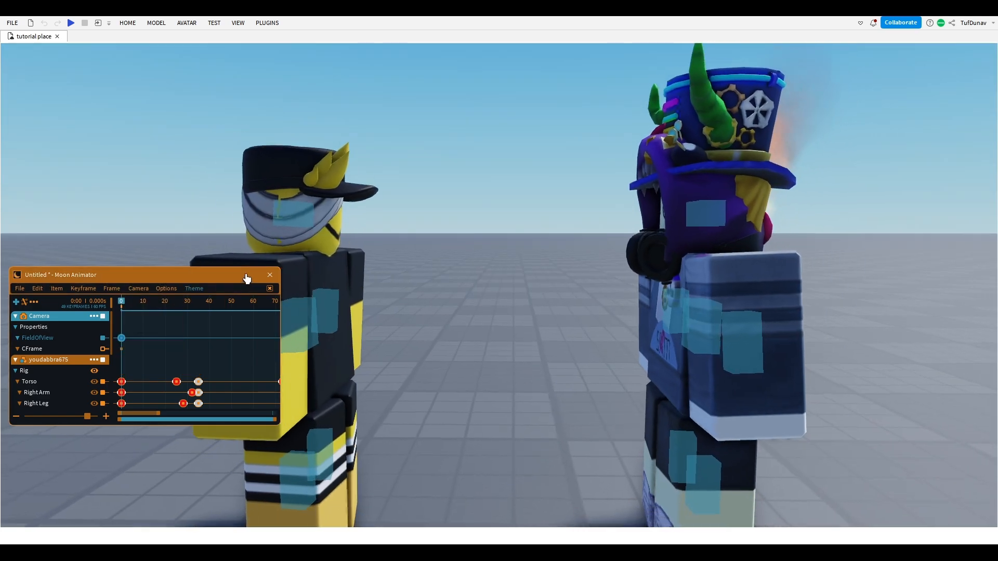
scroll(325, 288, up, 2)
scroll(323, 291, down, 2)
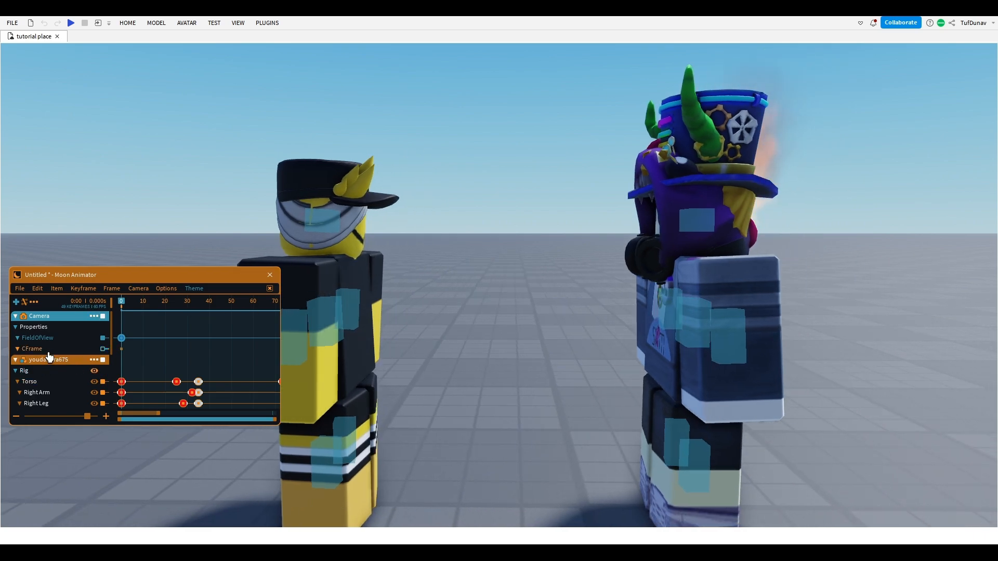
click(48, 352)
key(equal)
key(a)
right_drag(434, 298, 433, 299)
key(s)
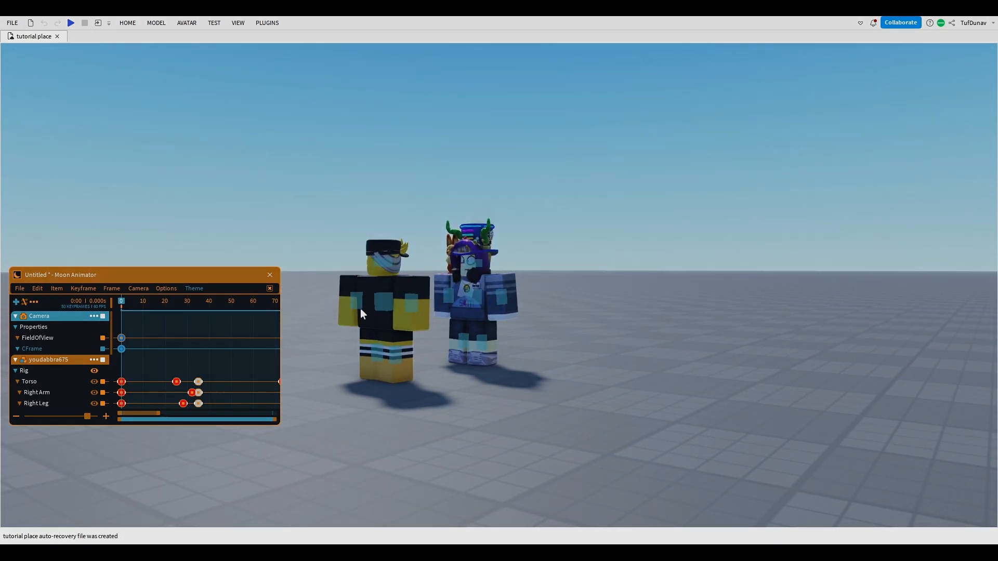
click(147, 303)
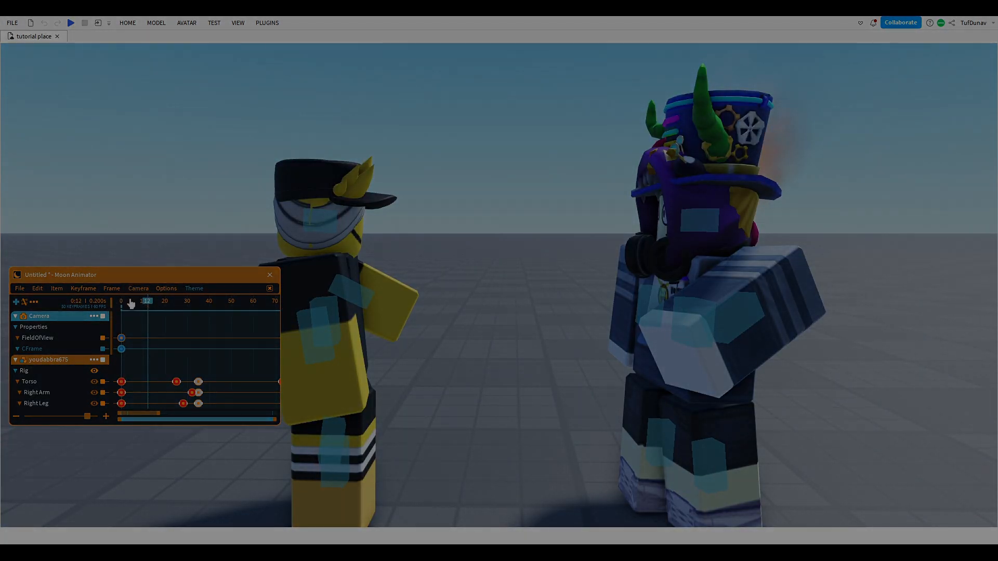
key(s)
right_drag(248, 298, 247, 298)
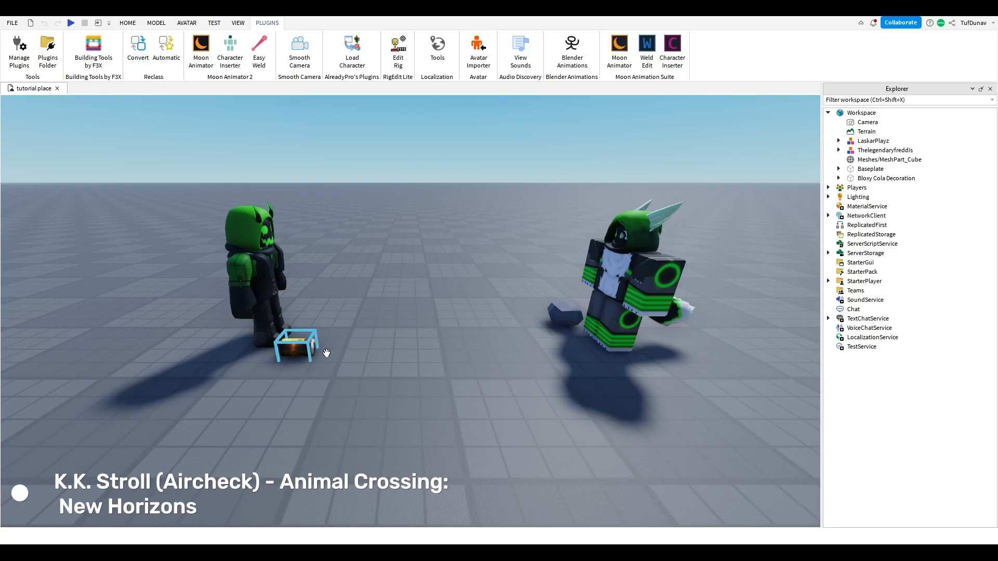
Open the Easy Weld plugin, move its window clear of the characters, and frame the green-hooded character with the cola can.
click(259, 58)
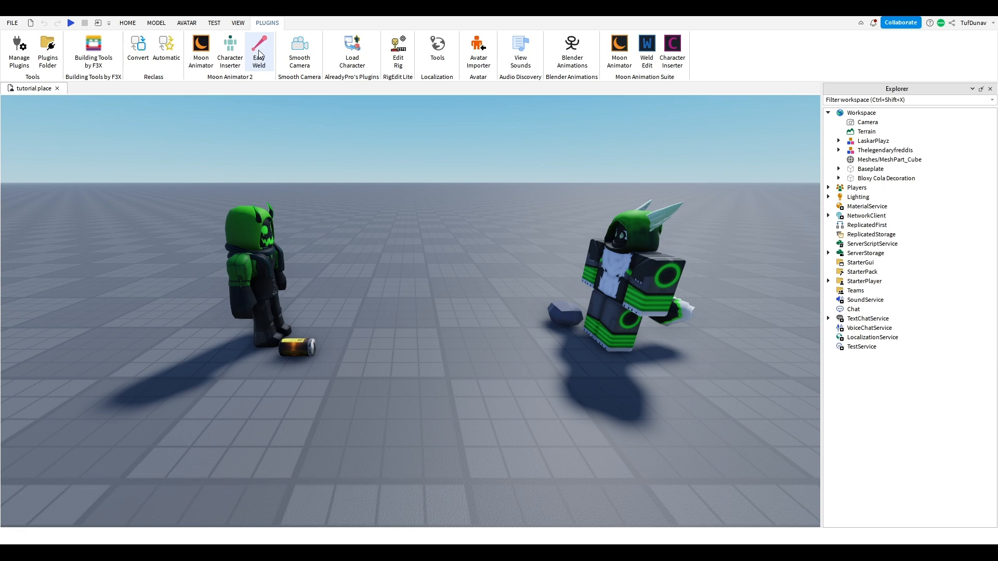
drag(407, 254, 137, 335)
scroll(316, 311, up, 2)
right_drag(316, 307, 383, 392)
Move the Bloxy Cola Decoration up from the ground and align it with the green-hooded character's right hand.
click(437, 368)
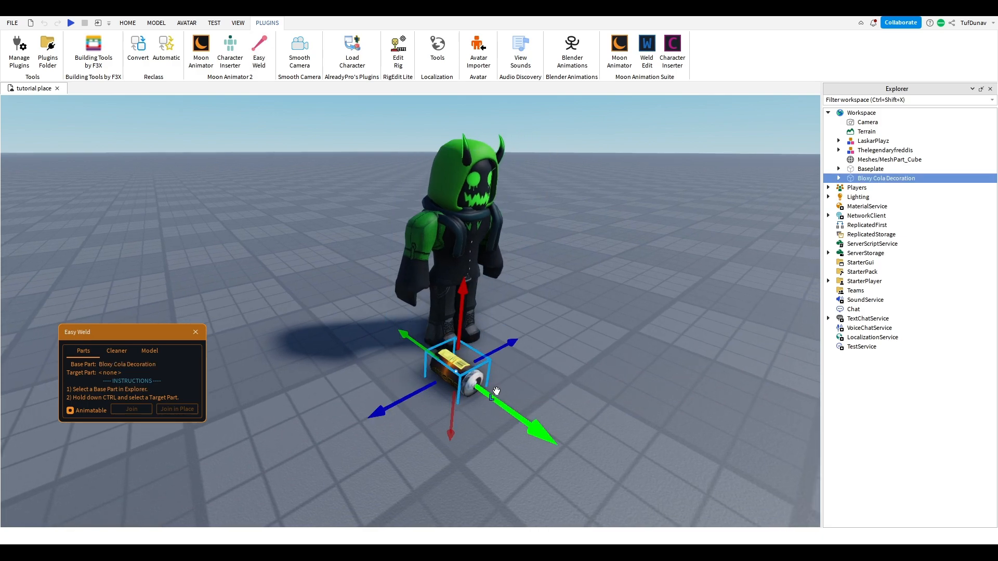
drag(511, 407, 448, 376)
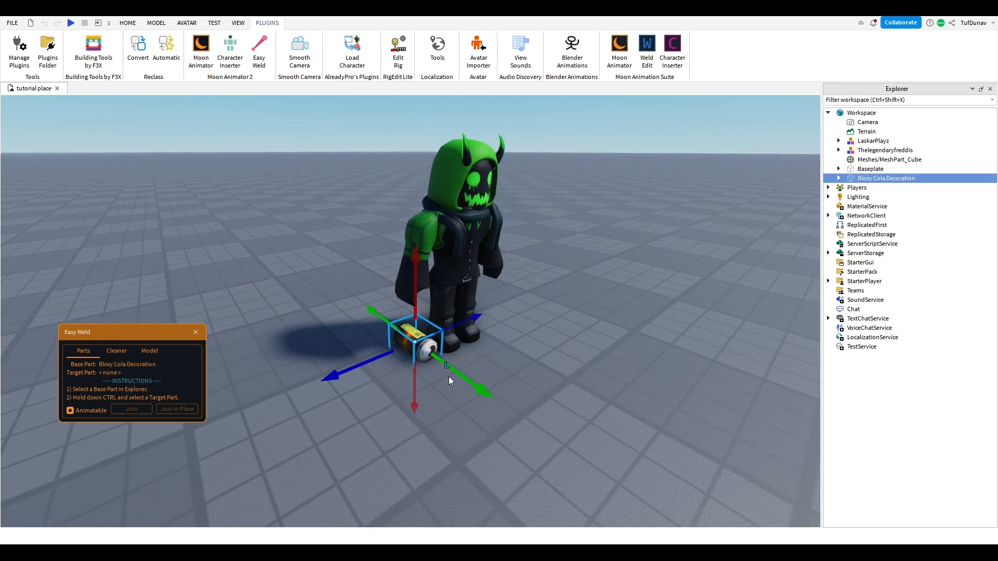
drag(418, 303, 425, 257)
drag(465, 283, 458, 290)
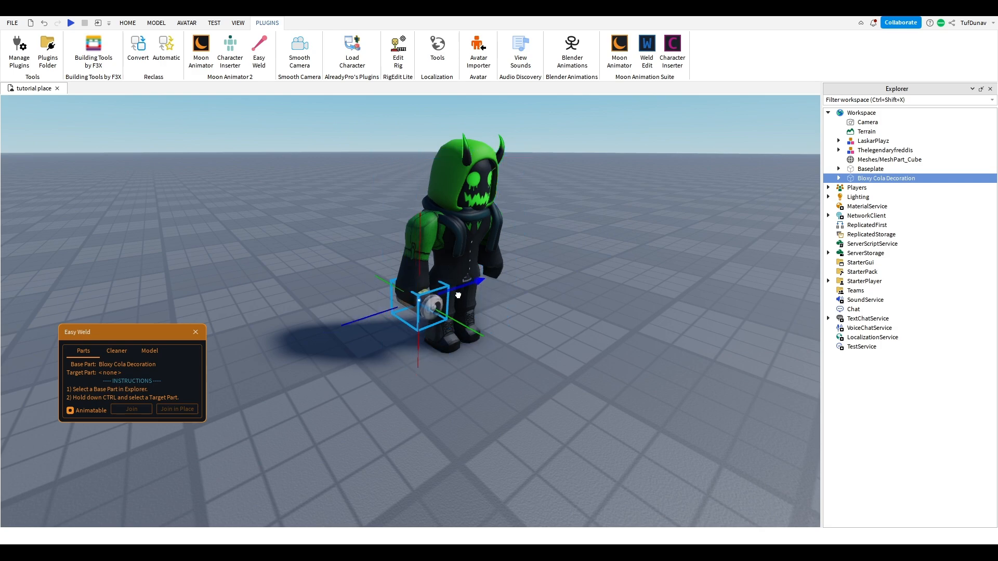
scroll(458, 290, up, 3)
right_drag(459, 289, 449, 299)
scroll(449, 298, up, 1)
drag(404, 261, 405, 256)
drag(366, 291, 356, 292)
Parent the Bloxy Cola Decoration to the green-hooded character's model and expand that model to show its parts.
drag(884, 178, 874, 141)
scroll(672, 191, down, 5)
click(926, 142)
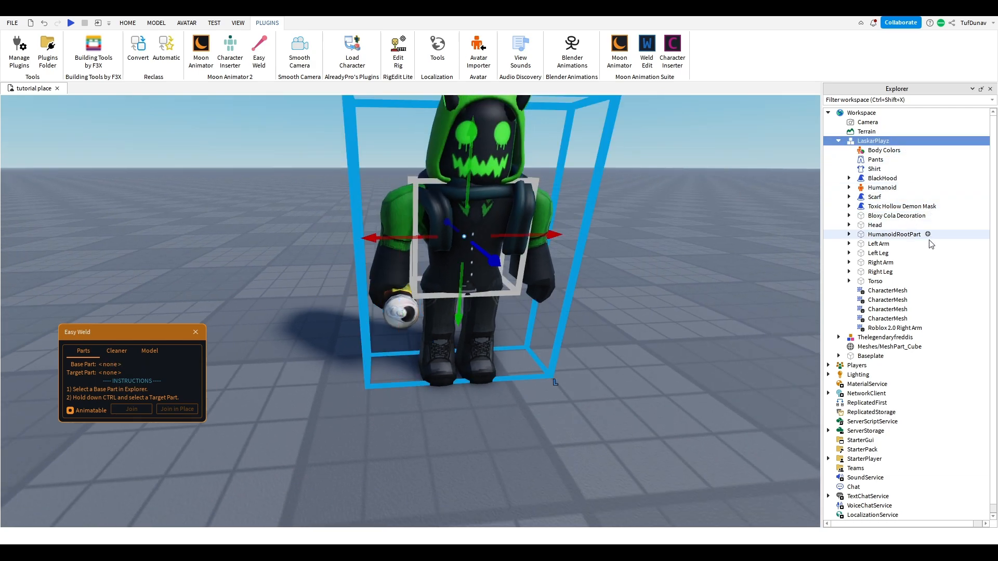
Weld the Bloxy Cola Decoration in place to the Right Arm as base part, with Animatable enabled.
click(830, 263)
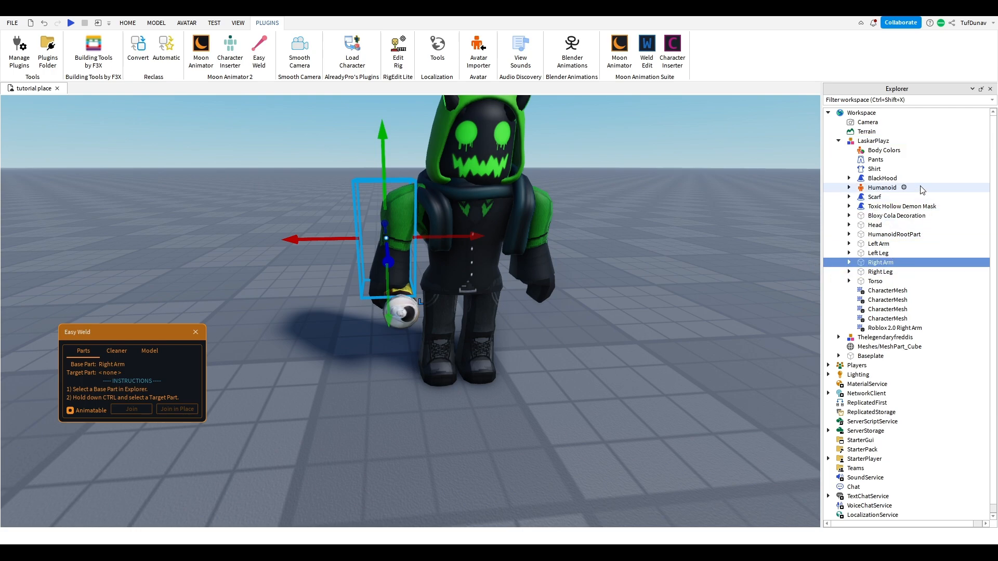
ctrl+click(902, 217)
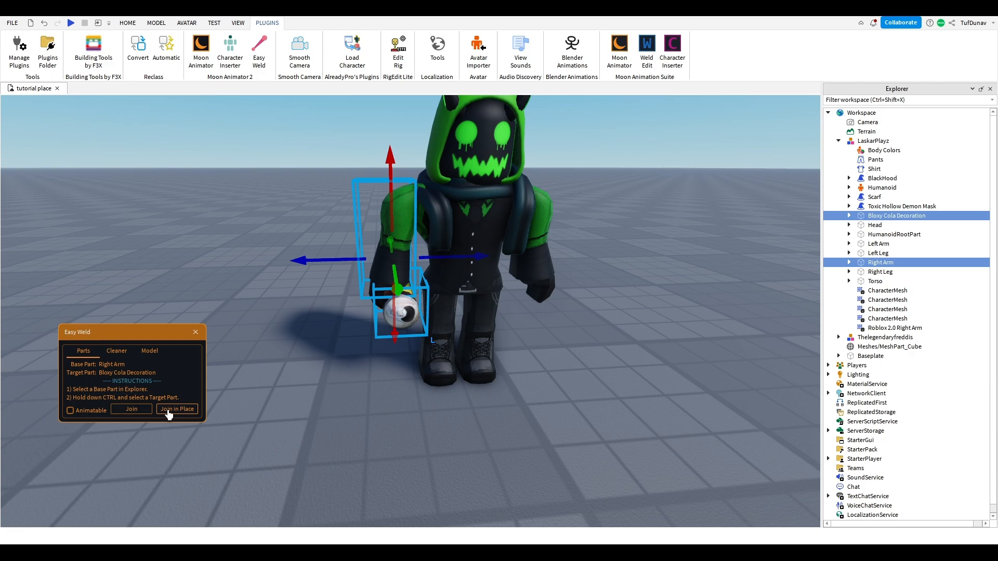
click(70, 411)
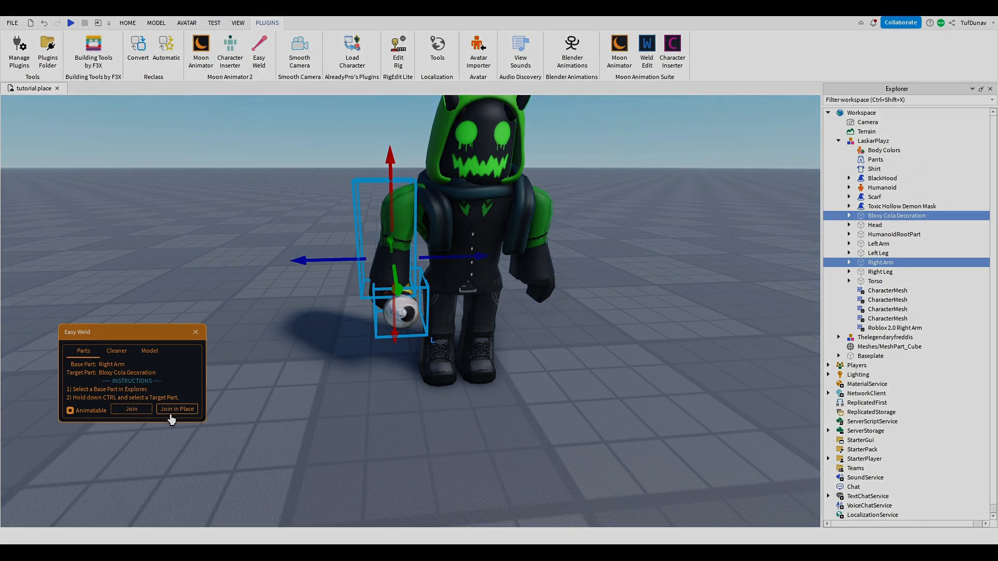
click(169, 410)
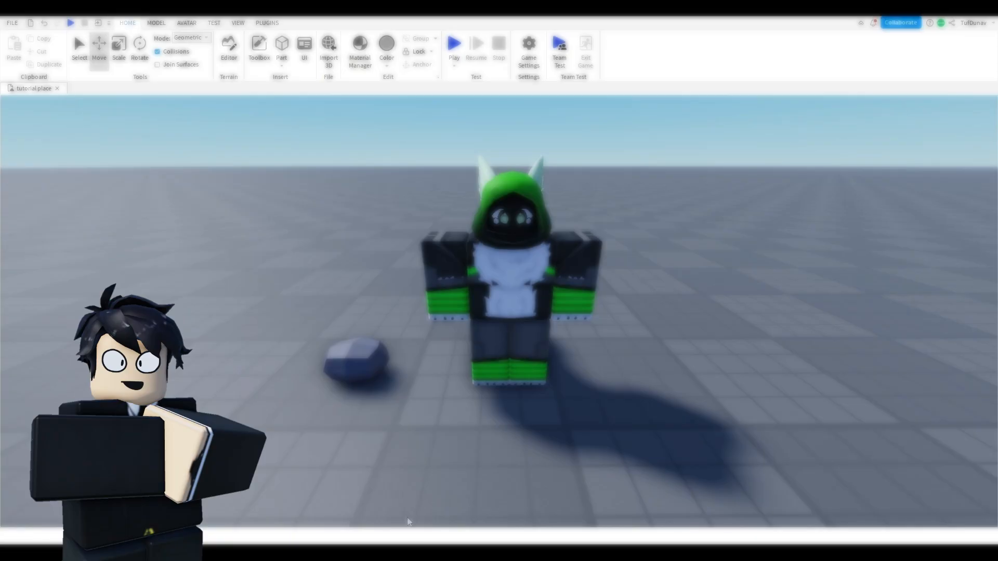
Duplicate the grey rock and move the copy beside the green-hooded, eared character's leg.
click(359, 352)
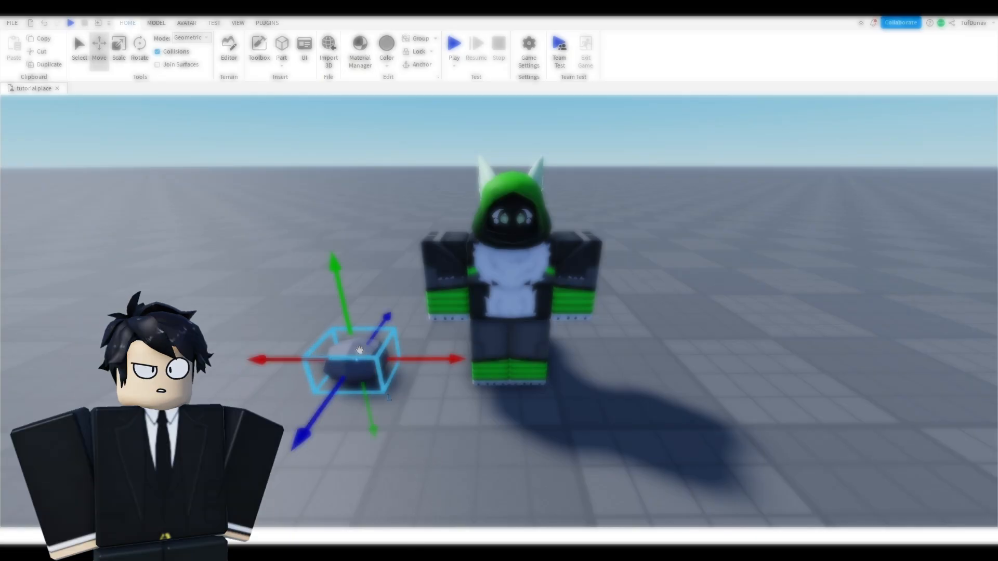
key(ctrl+d)
drag(407, 327, 509, 348)
click(366, 422)
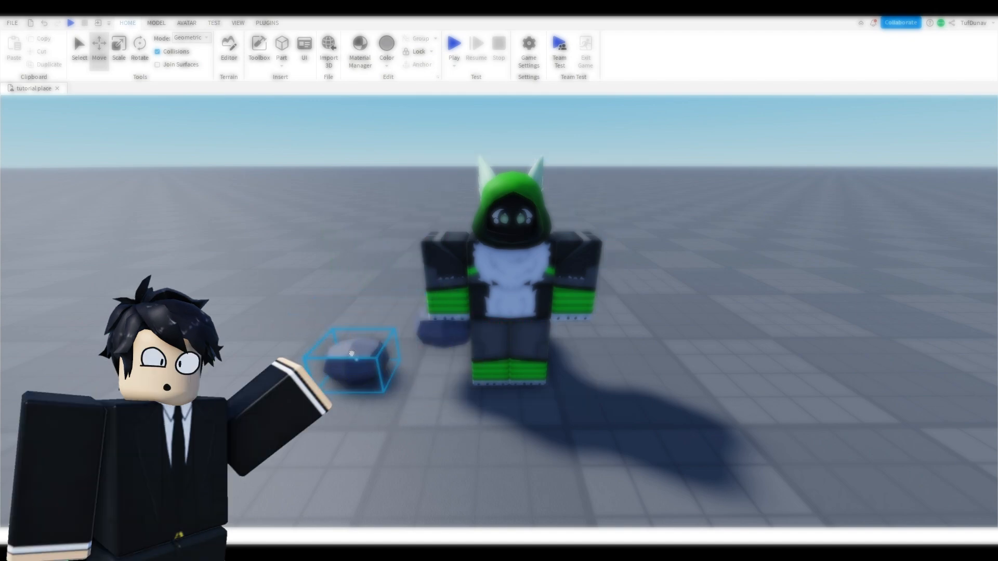
Shift the original rock farther away from the character, then select the copy beside the character's leg.
click(353, 353)
drag(413, 359, 374, 359)
click(362, 386)
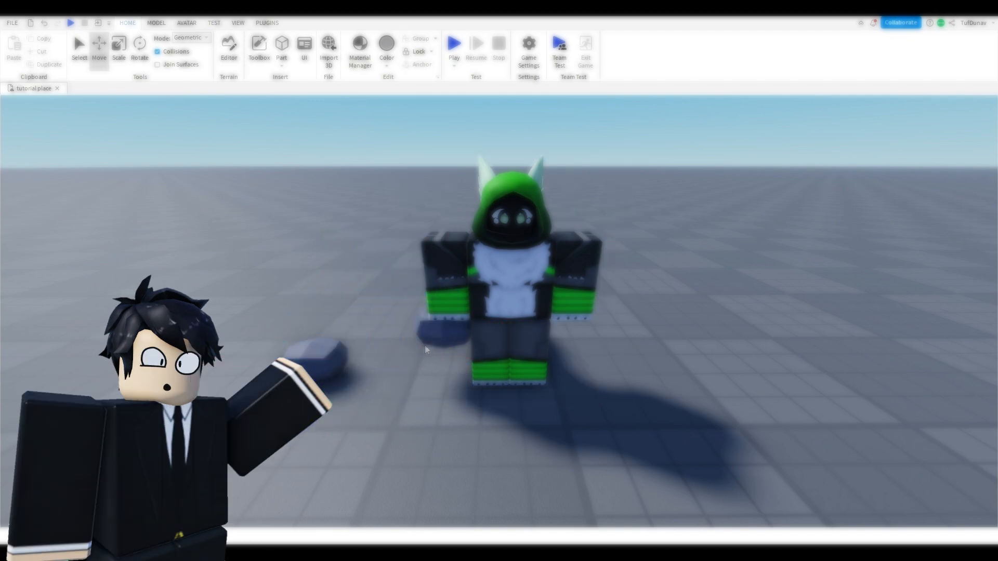
click(437, 332)
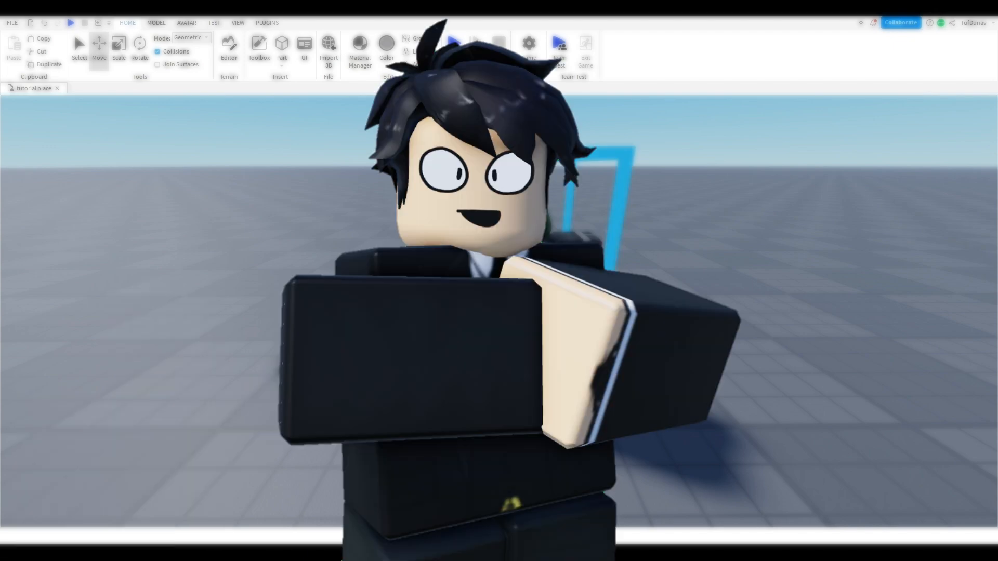